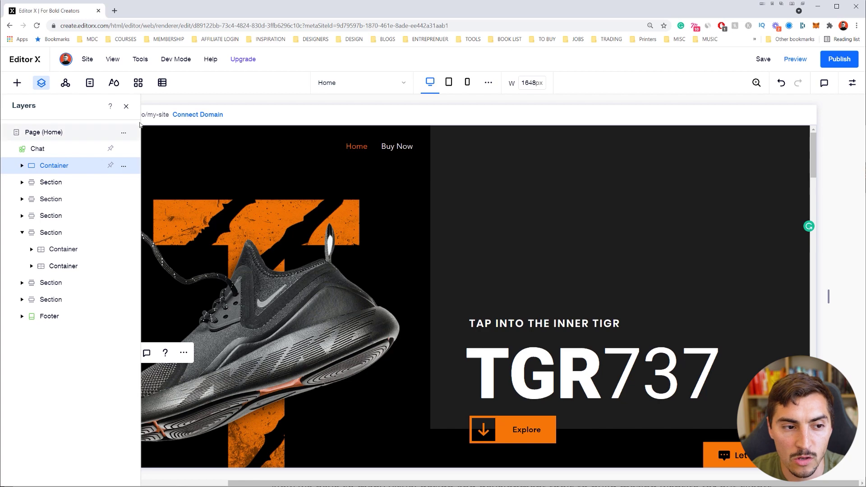
Close the Layers panel and look over the full TIGR home page, from the hero section down
{"action": "left_click", "coordinate": [126, 106]}
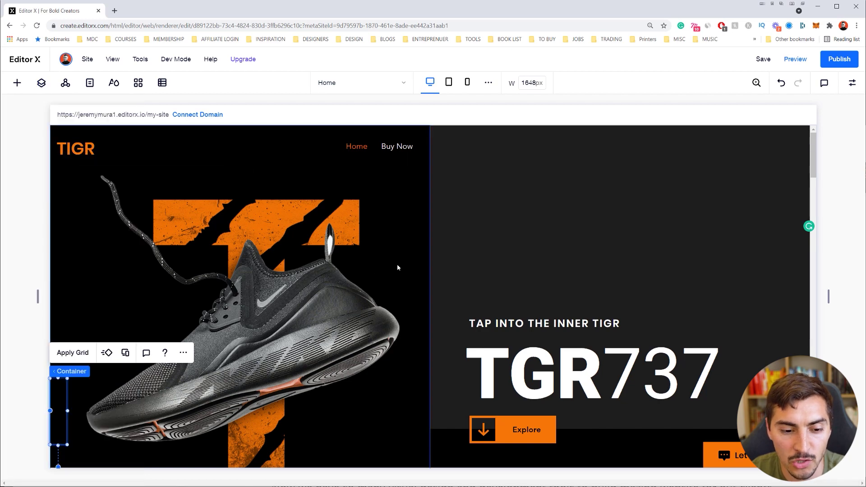
{"action": "left_click", "coordinate": [735, 257]}
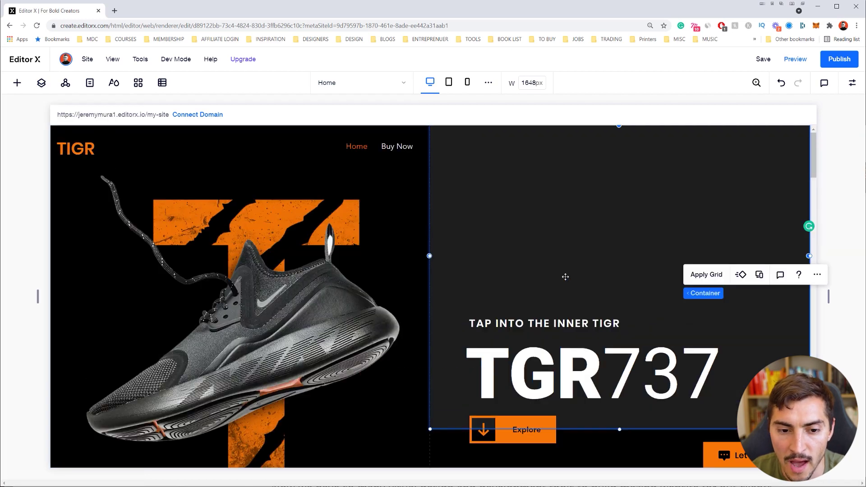
{"action": "scroll", "coordinate": [566, 277], "scroll_direction": "down", "scroll_amount": 7}
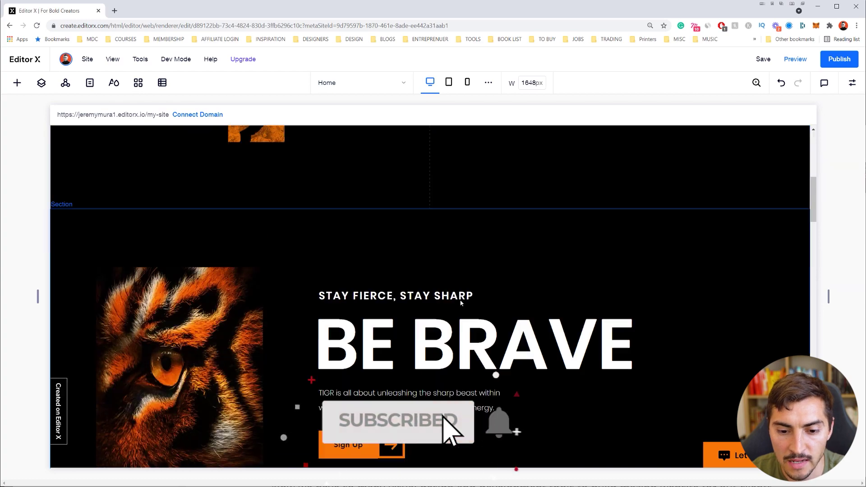
{"action": "scroll", "coordinate": [461, 303], "scroll_direction": "down", "scroll_amount": 10}
{"action": "scroll", "coordinate": [624, 311], "scroll_direction": "down", "scroll_amount": 3}
{"action": "scroll", "coordinate": [627, 314], "scroll_direction": "up", "scroll_amount": 20}
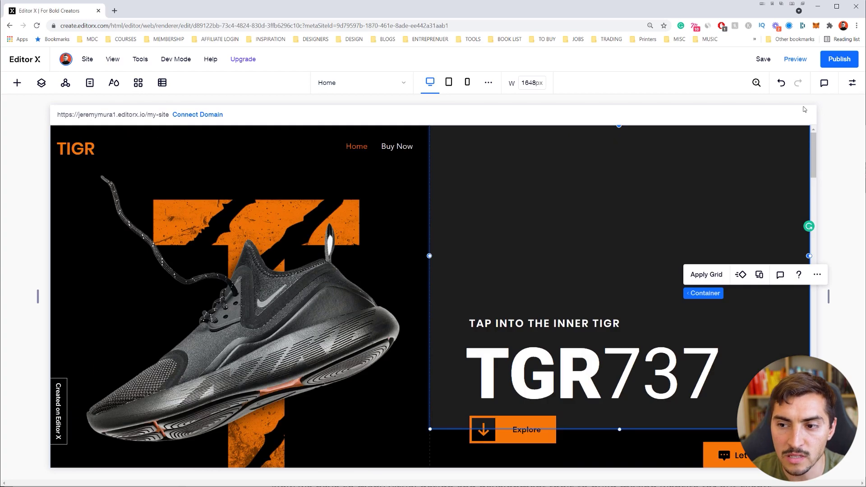
{"action": "left_click", "coordinate": [843, 117]}
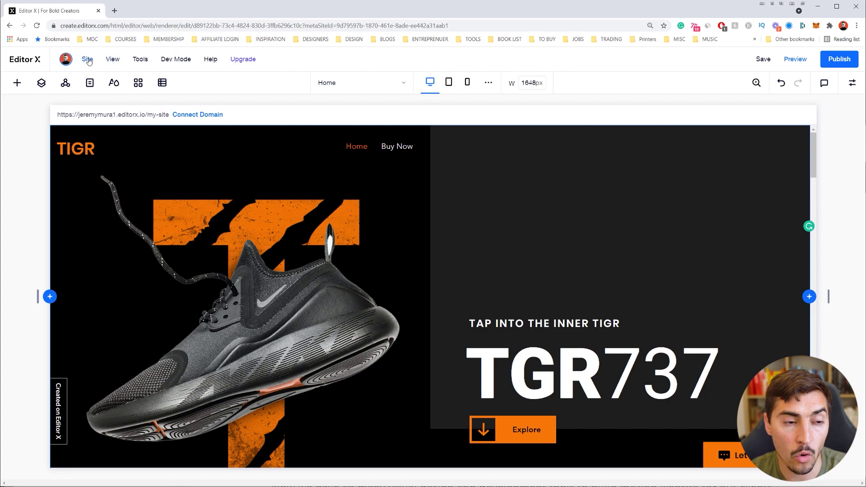
{"action": "left_click", "coordinate": [88, 60]}
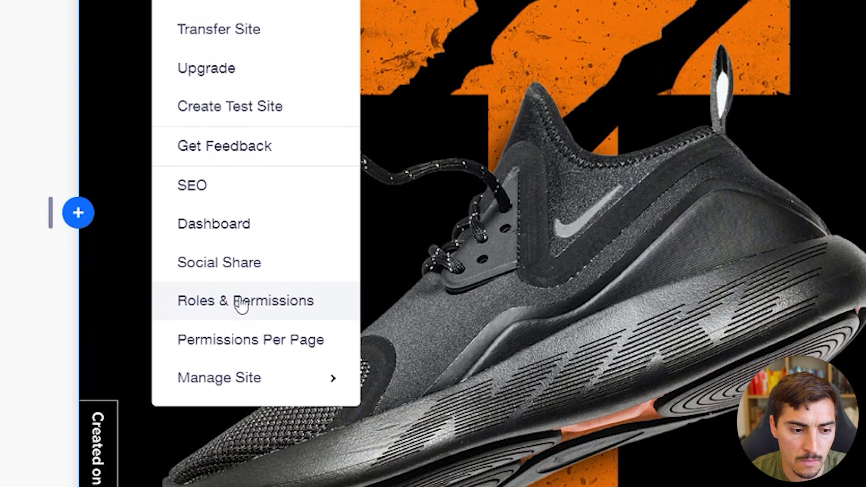
Go to the site's Roles & Permissions settings and start an Invite People form
{"action": "left_click", "coordinate": [240, 334]}
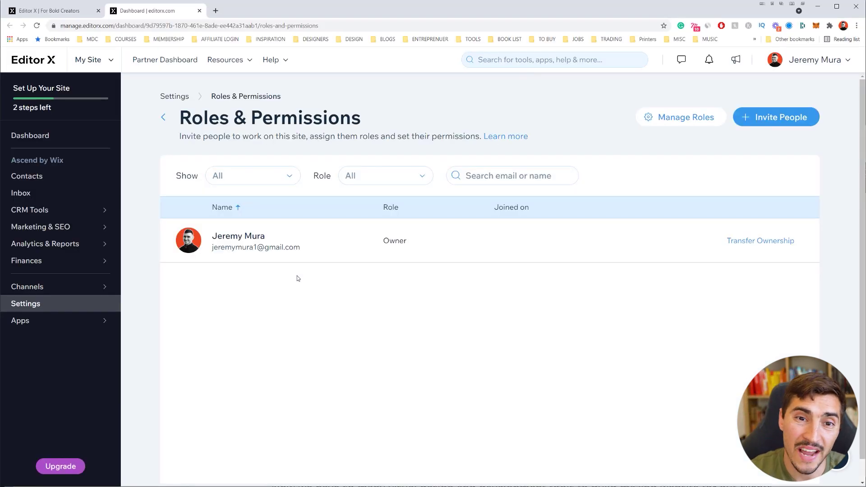
{"action": "left_click_drag", "start_coordinate": [397, 127], "coordinate": [171, 118]}
{"action": "left_click", "coordinate": [402, 317]}
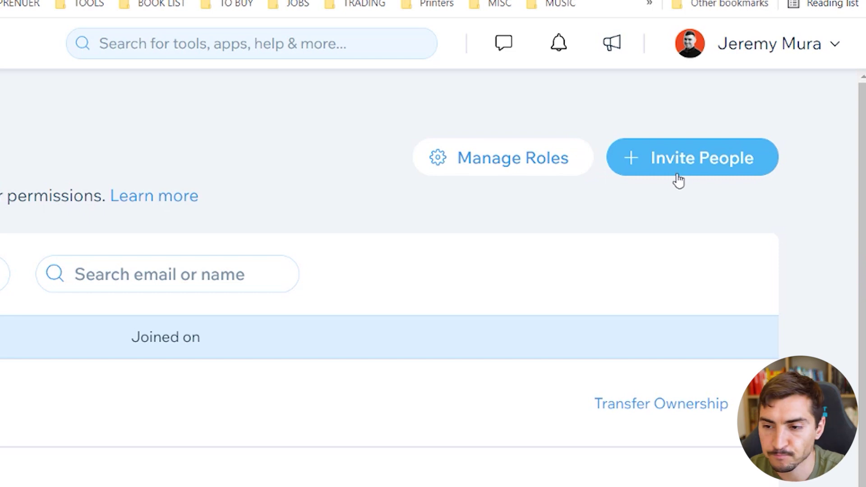
{"action": "left_click", "coordinate": [678, 175]}
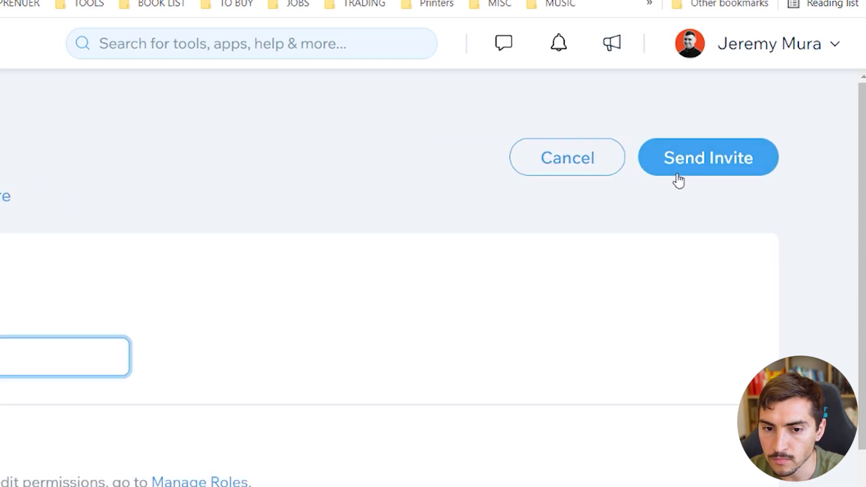
Add the two collaborators' e-mail addresses as invitees
{"action": "left_click", "coordinate": [294, 219]}
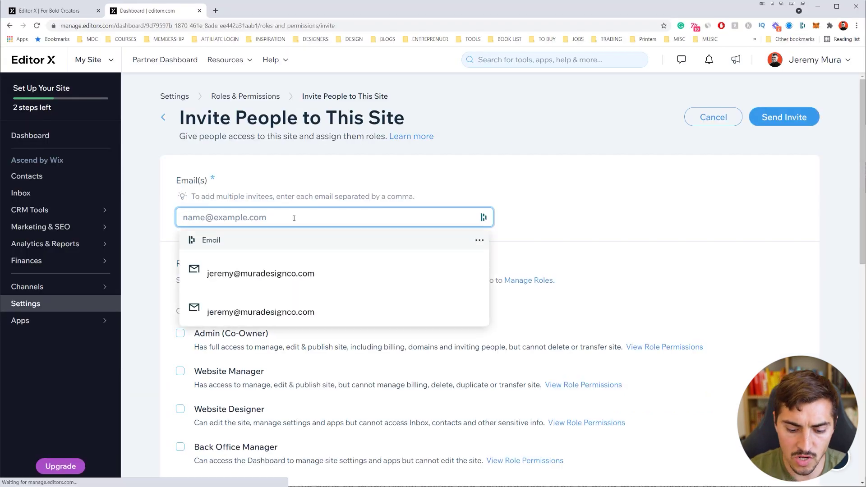
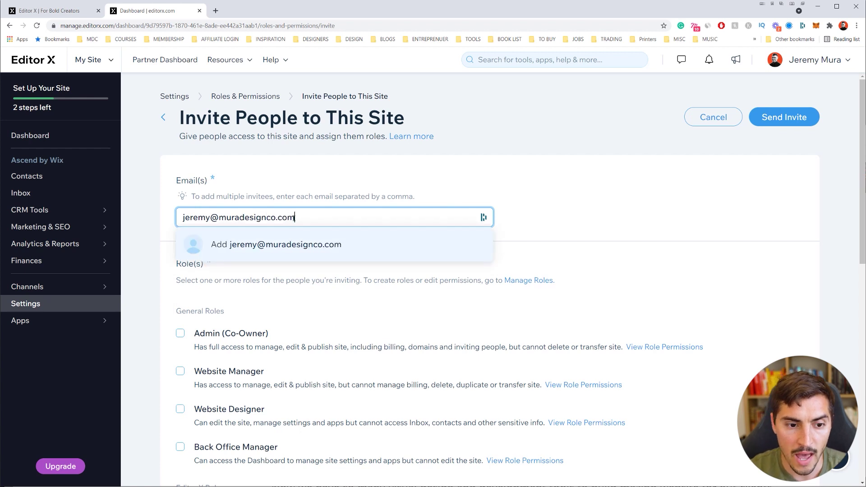
{"action": "key", "text": "ctrl+a"}
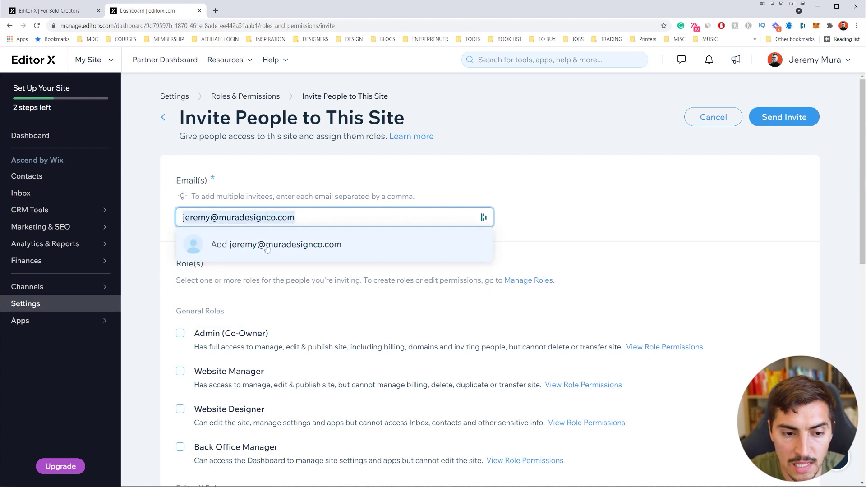
{"action": "key", "text": "Return"}
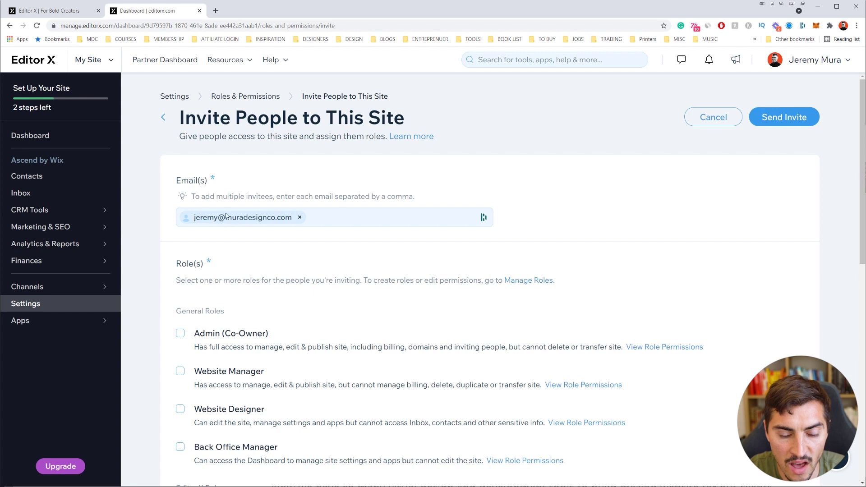
{"action": "left_click", "coordinate": [345, 217]}
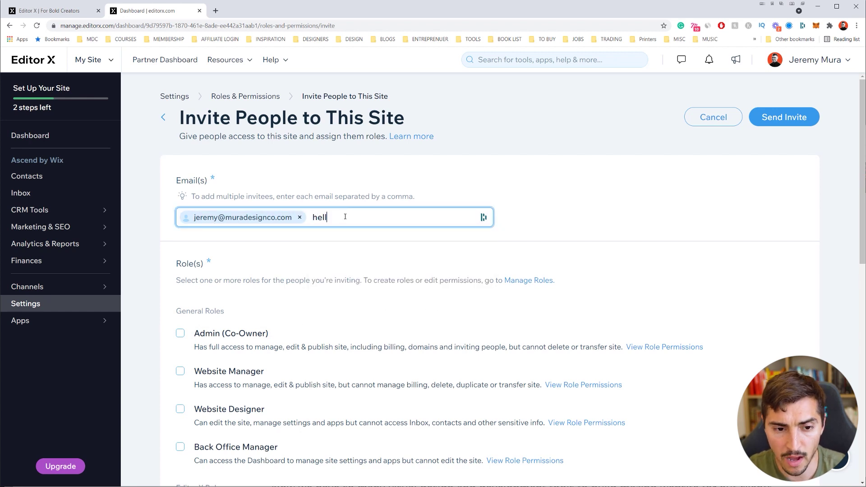
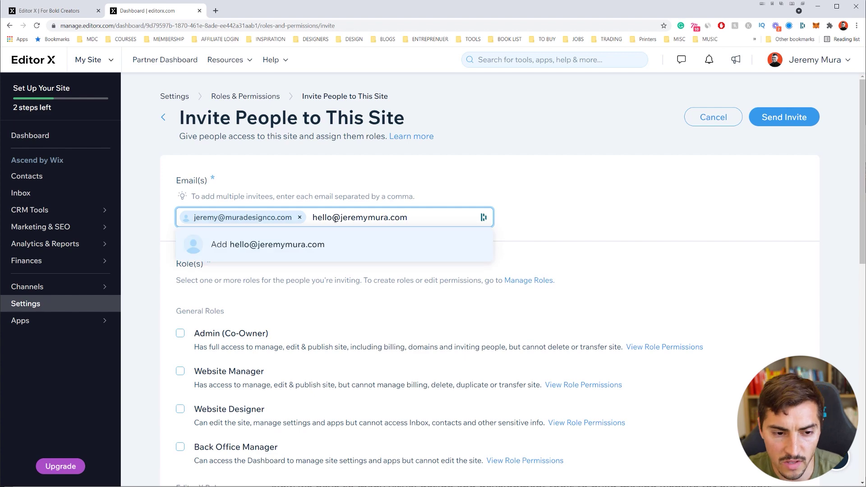
{"action": "key", "text": "Return"}
Give the invitees the Website Designer role and send the invitation
{"action": "scroll", "coordinate": [385, 216], "scroll_direction": "down", "scroll_amount": 1}
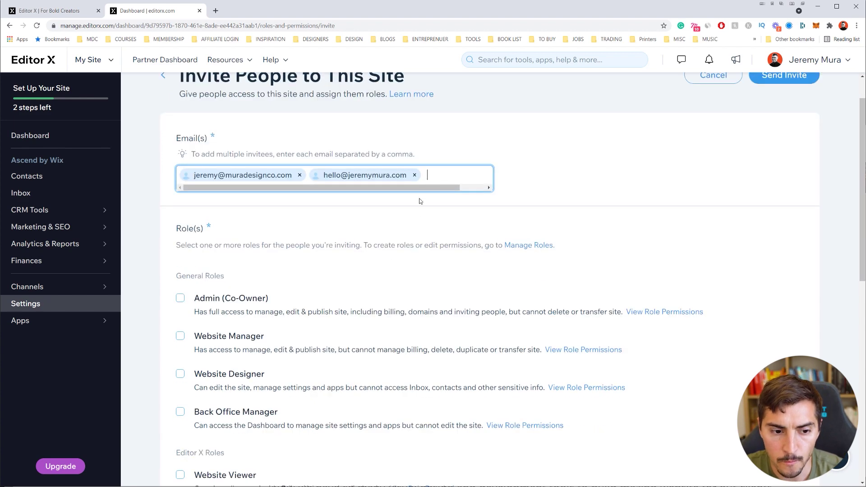
{"action": "scroll", "coordinate": [419, 201], "scroll_direction": "up", "scroll_amount": 1}
{"action": "scroll", "coordinate": [365, 221], "scroll_direction": "down", "scroll_amount": 1}
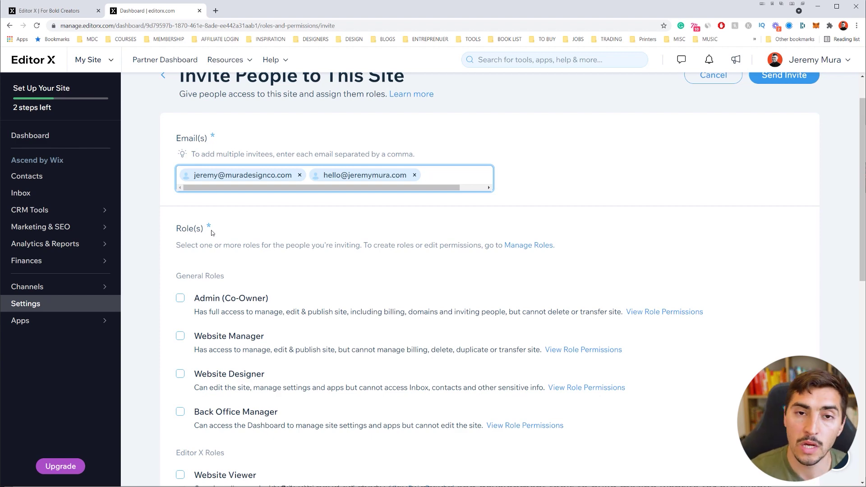
{"action": "scroll", "coordinate": [358, 229], "scroll_direction": "down", "scroll_amount": 5}
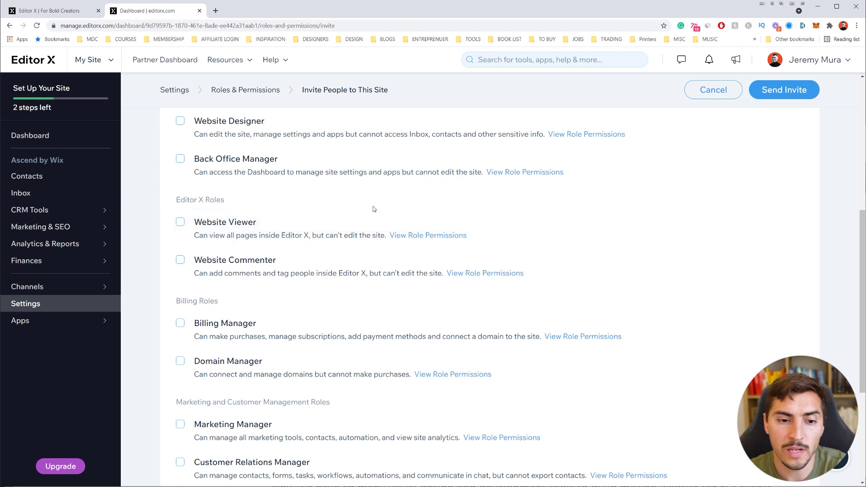
{"action": "scroll", "coordinate": [374, 209], "scroll_direction": "up", "scroll_amount": 3}
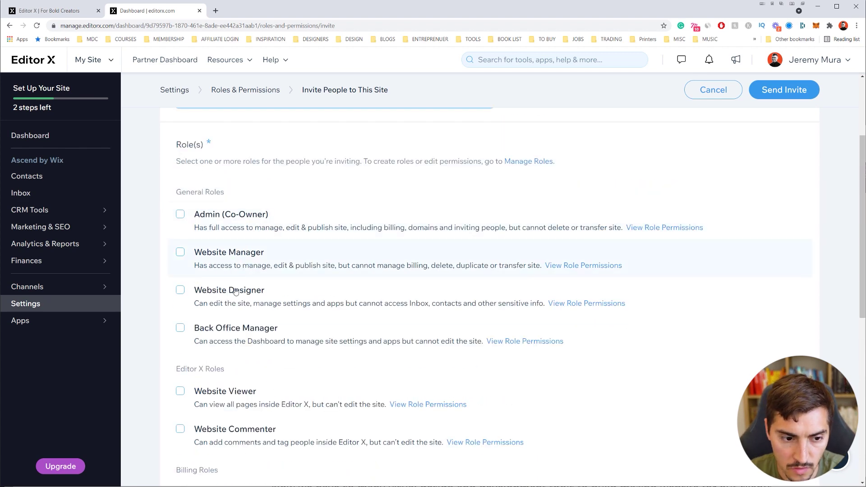
{"action": "left_click", "coordinate": [180, 290]}
{"action": "scroll", "coordinate": [199, 300], "scroll_direction": "down", "scroll_amount": 6}
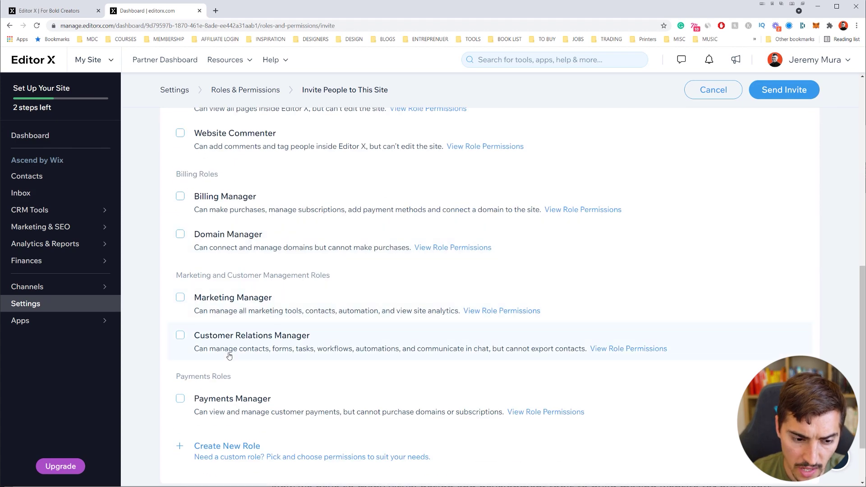
{"action": "scroll", "coordinate": [294, 316], "scroll_direction": "down", "scroll_amount": 2}
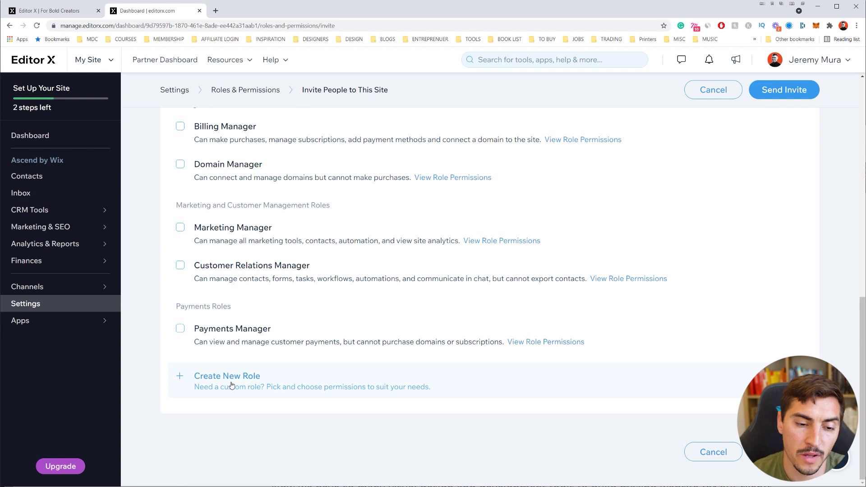
{"action": "scroll", "coordinate": [231, 384], "scroll_direction": "up", "scroll_amount": 8}
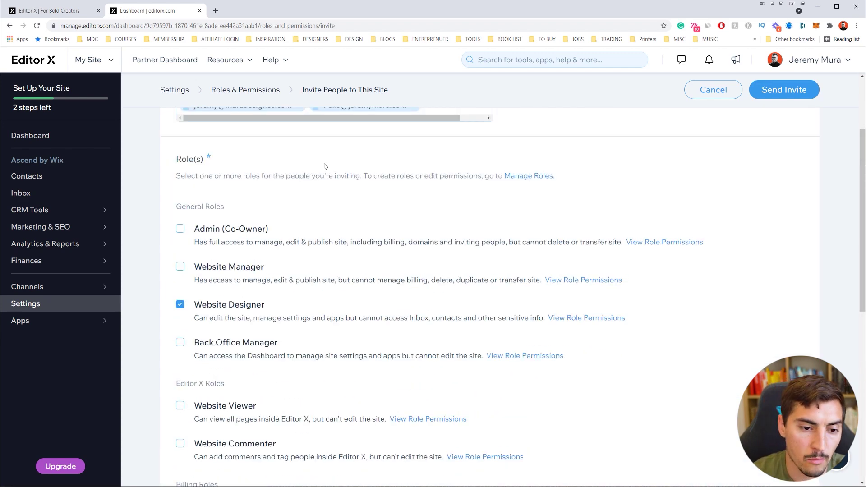
{"action": "scroll", "coordinate": [336, 176], "scroll_direction": "up", "scroll_amount": 2}
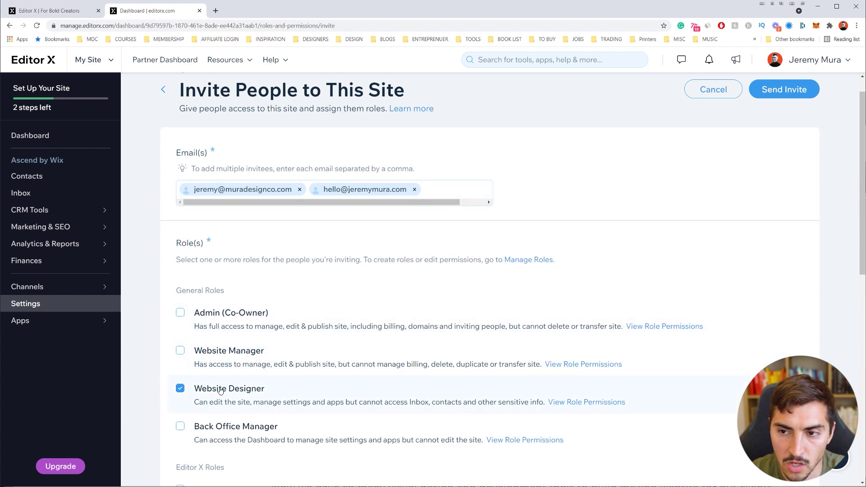
{"action": "left_click", "coordinate": [774, 118]}
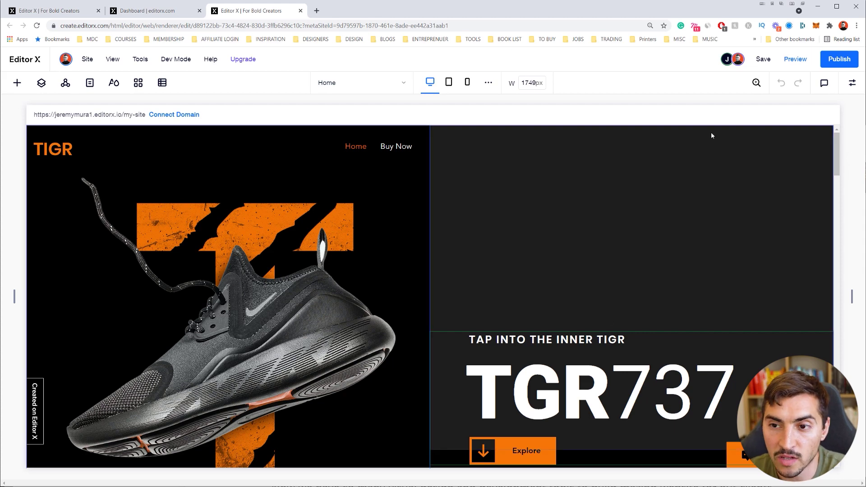
Check the collaborator avatars to confirm both people are on the Home page, then select the dark hero container
{"action": "left_click", "coordinate": [658, 168]}
{"action": "mouse_move", "coordinate": [728, 60]}
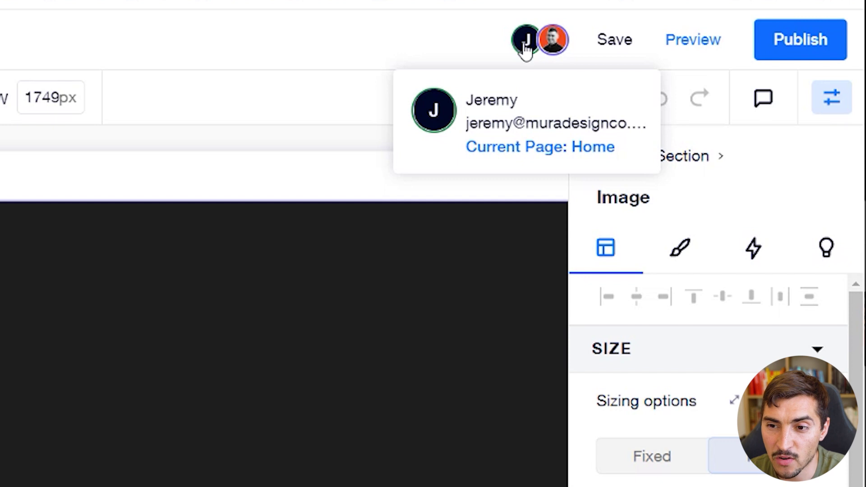
{"action": "mouse_move", "coordinate": [549, 46]}
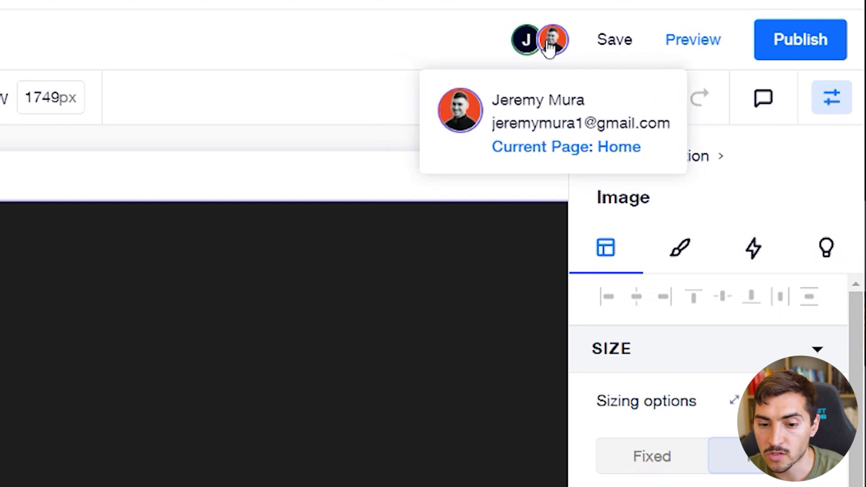
{"action": "left_click", "coordinate": [294, 316]}
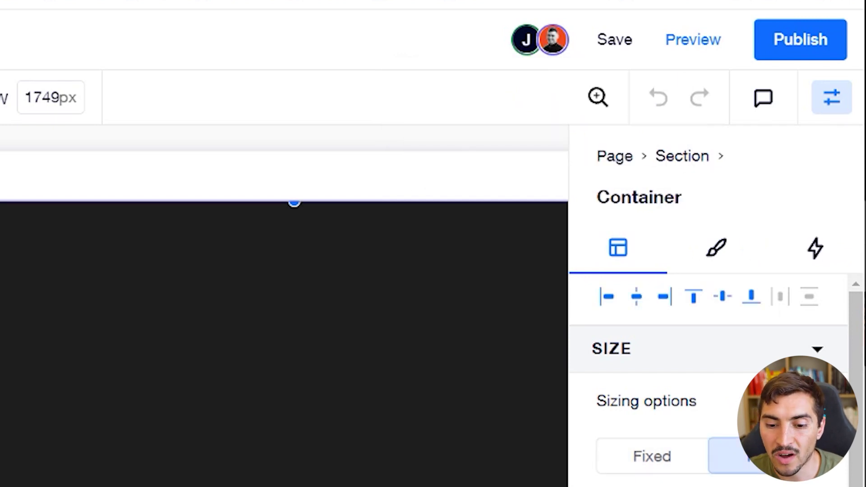
{"action": "left_click", "coordinate": [835, 101]}
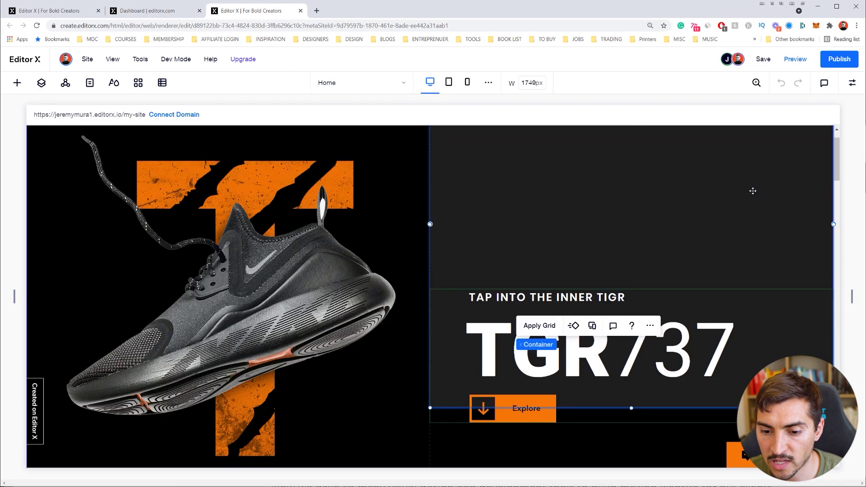
Select the TGR737 hero heading and try editing its text
{"action": "scroll", "coordinate": [731, 226], "scroll_direction": "down", "scroll_amount": 1}
{"action": "left_click", "coordinate": [548, 297]}
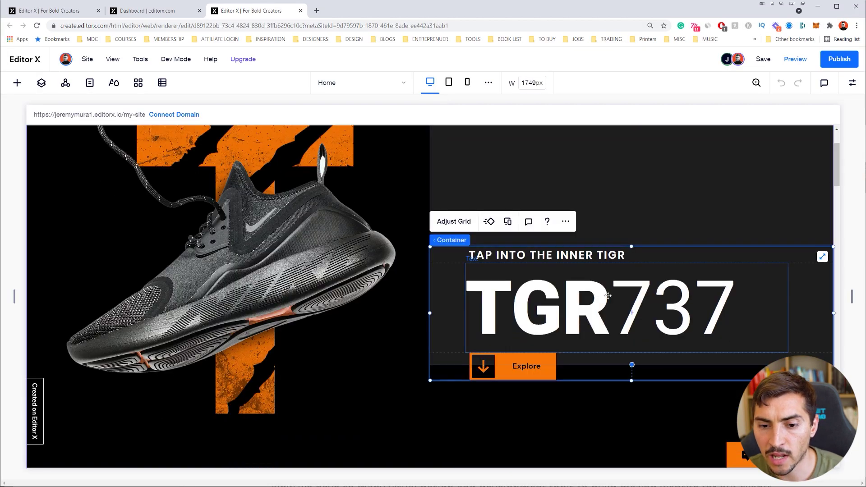
{"action": "double_click", "coordinate": [547, 296]}
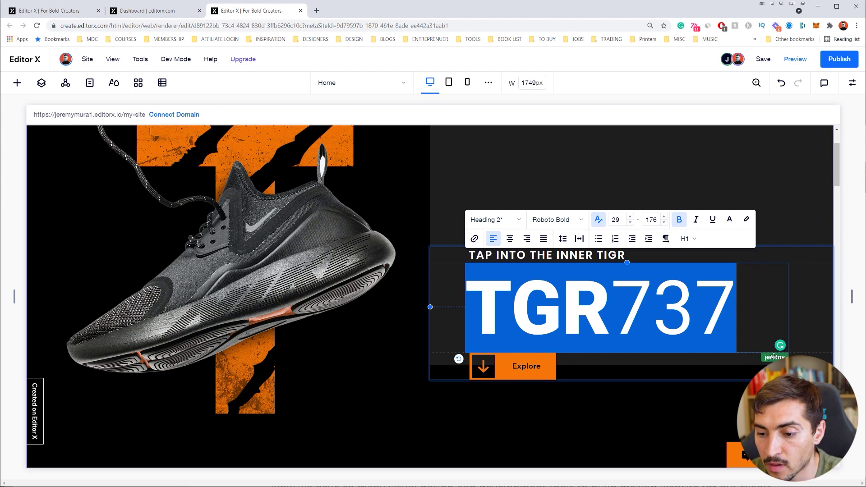
{"action": "left_click", "coordinate": [774, 357]}
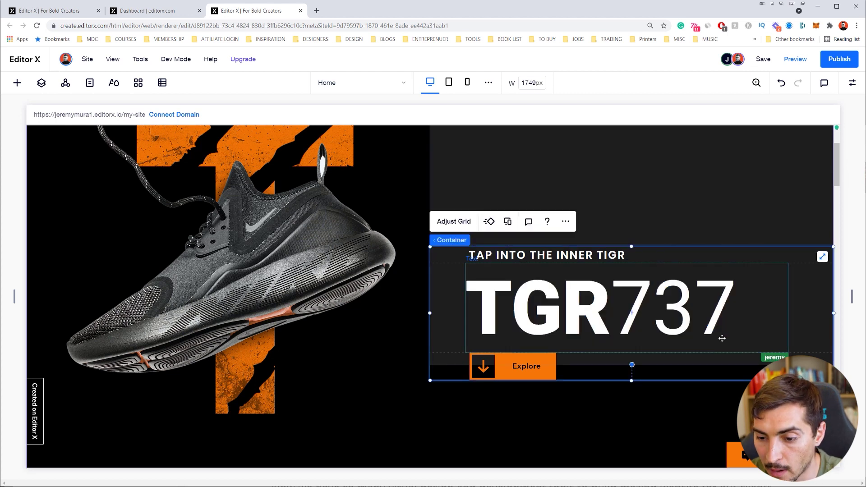
{"action": "mouse_move", "coordinate": [727, 59]}
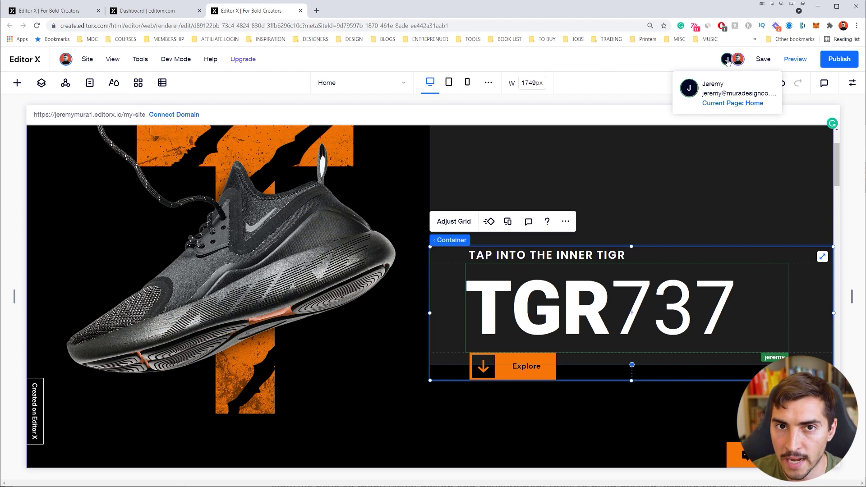
Replace the 737 in the heading so it reads TGR347
{"action": "double_click", "coordinate": [612, 305]}
{"action": "left_click", "coordinate": [616, 304]}
{"action": "double_click", "coordinate": [620, 302]}
{"action": "left_click", "coordinate": [624, 301]}
{"action": "key", "text": "Right"}
{"action": "key", "text": "Right"}
{"action": "key", "text": "Right"}
{"action": "key", "text": "BackSpace"}
{"action": "key", "text": "BackSpace"}
{"action": "key", "text": "BackSpace"}
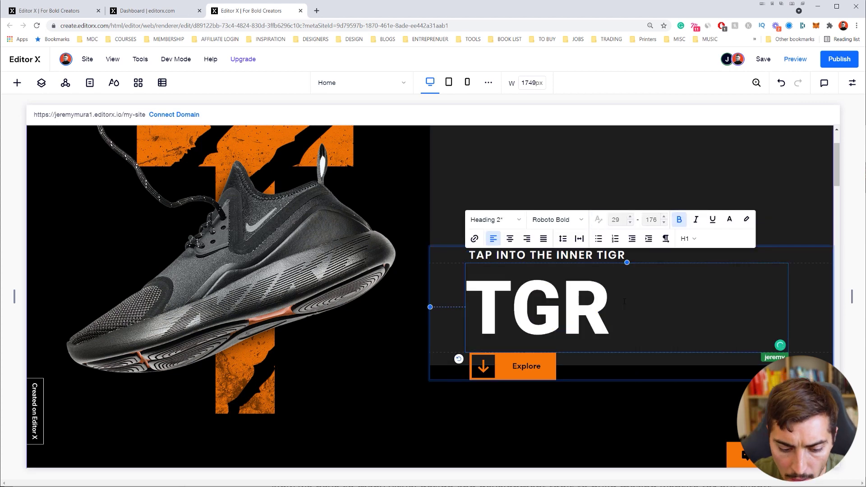
{"action": "type", "text": "346"}
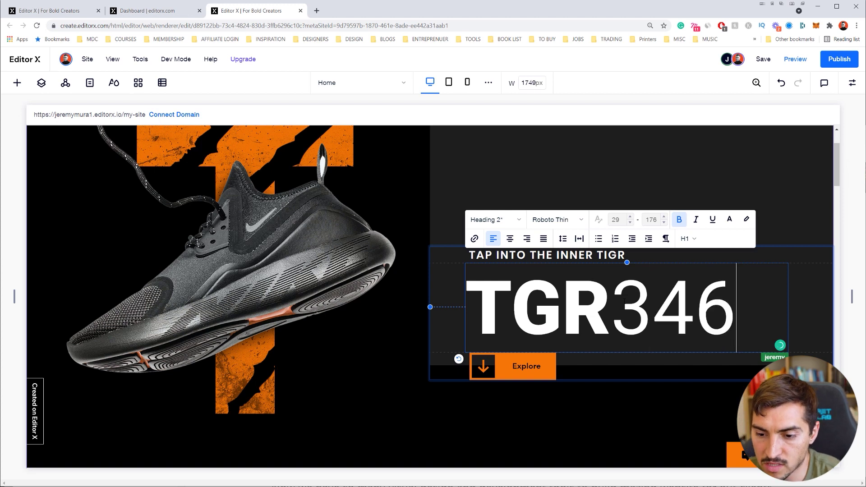
{"action": "key", "text": "BackSpace"}
{"action": "type", "text": "7"}
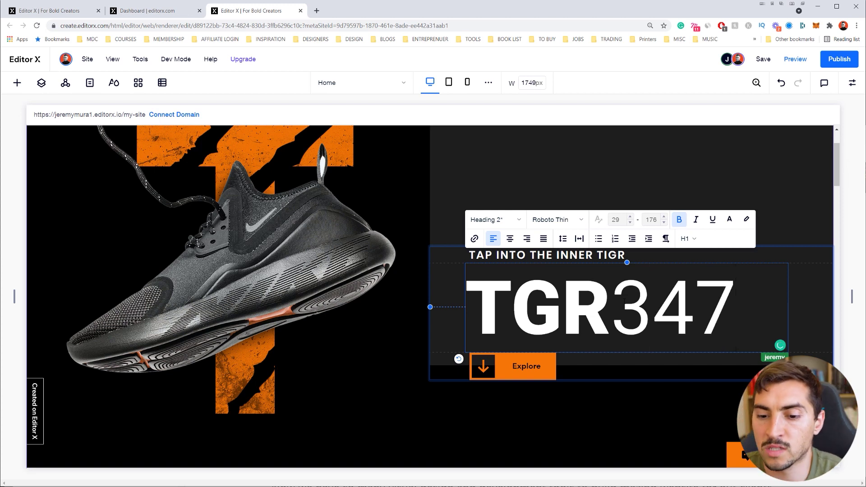
{"action": "left_click", "coordinate": [769, 158]}
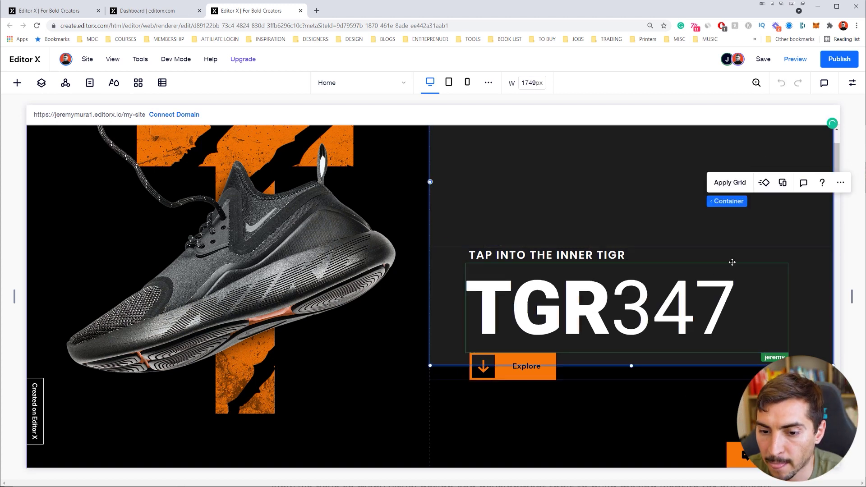
Select the heading's container and the TAP INTO THE INNER TIGR text, then review the page
{"action": "left_click", "coordinate": [654, 255]}
{"action": "left_click", "coordinate": [654, 256]}
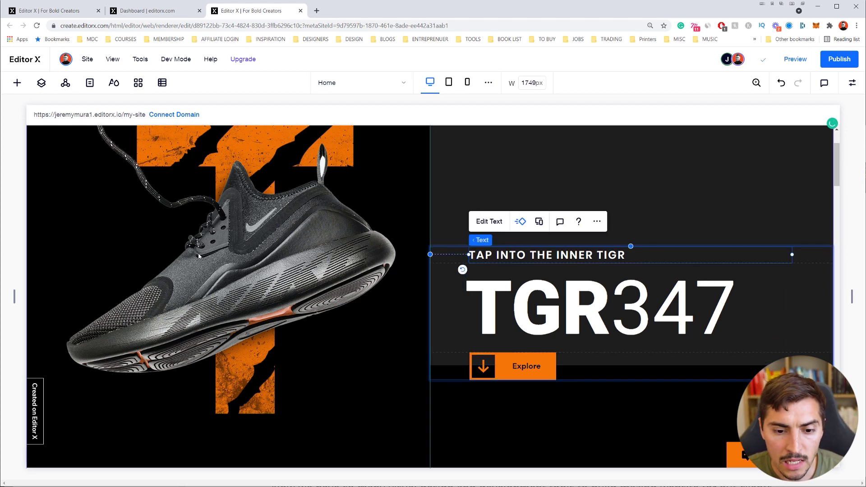
{"action": "scroll", "coordinate": [253, 280], "scroll_direction": "down", "scroll_amount": 5}
{"action": "scroll", "coordinate": [436, 211], "scroll_direction": "up", "scroll_amount": 4}
{"action": "scroll", "coordinate": [435, 210], "scroll_direction": "up", "scroll_amount": 3}
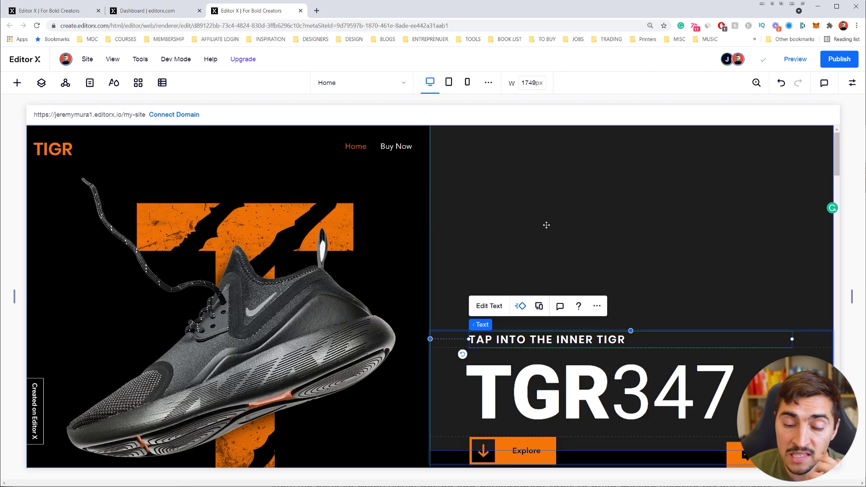
{"action": "scroll", "coordinate": [585, 382], "scroll_direction": "down", "scroll_amount": 3}
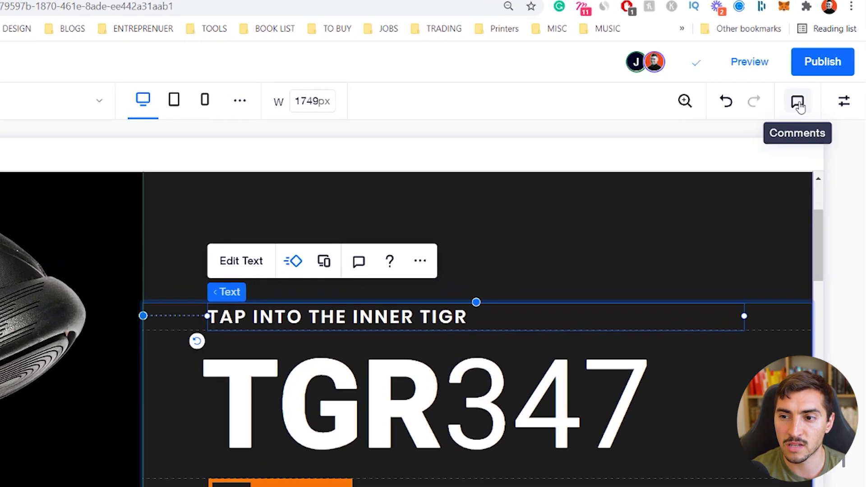
Open the Comments panel and select the shoe image
{"action": "left_click", "coordinate": [824, 83]}
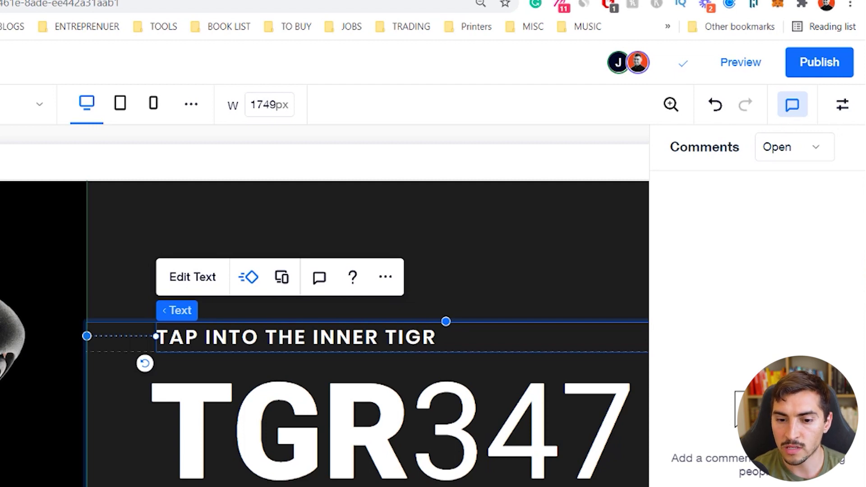
{"action": "scroll", "coordinate": [367, 391], "scroll_direction": "right", "scroll_amount": 5}
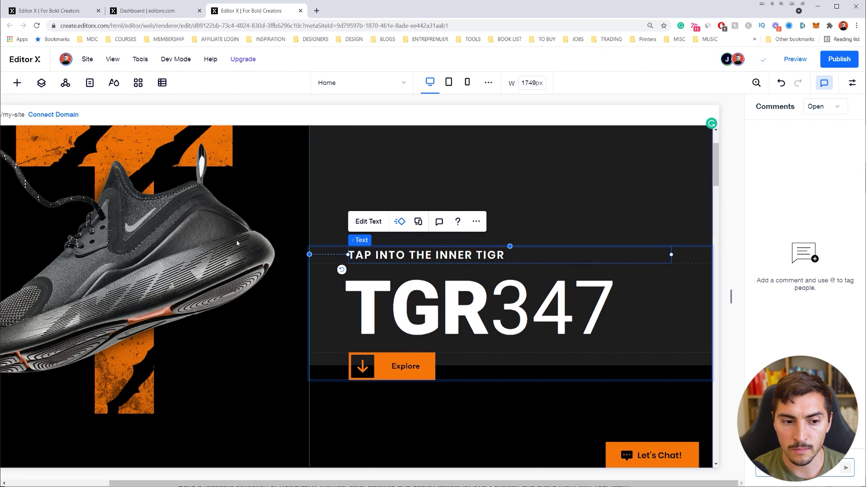
{"action": "left_click", "coordinate": [236, 243]}
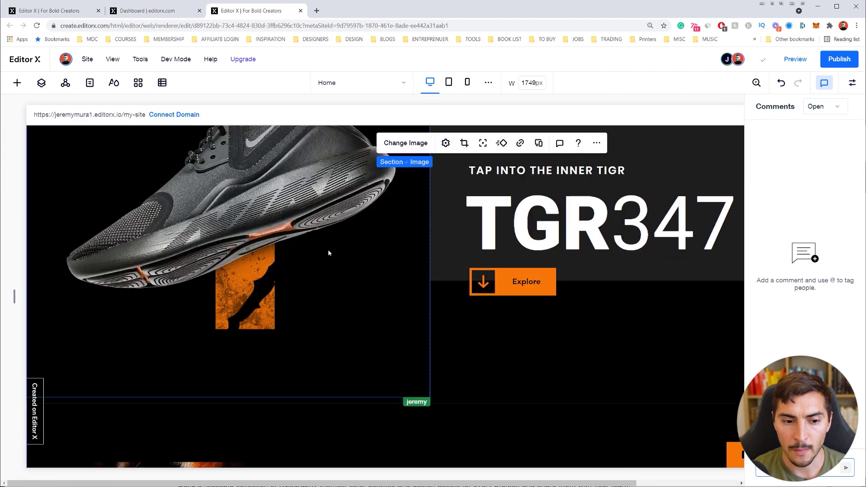
{"action": "scroll", "coordinate": [328, 253], "scroll_direction": "up", "scroll_amount": 3}
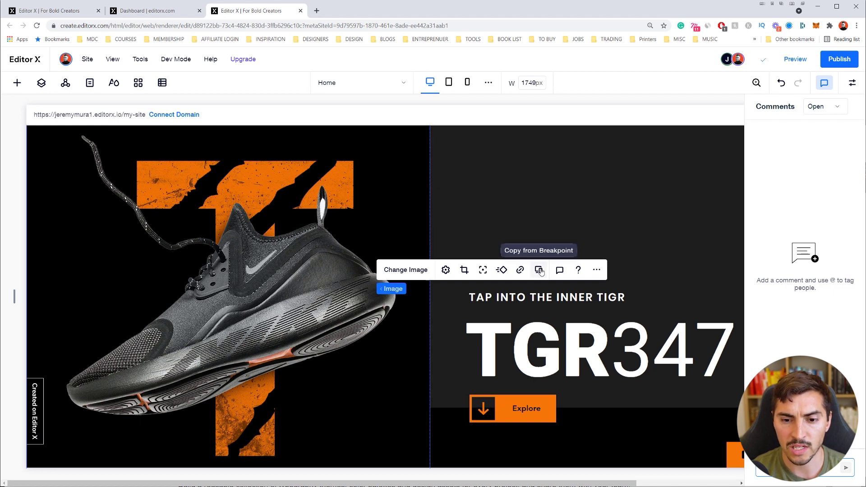
Post a comment on the shoe image: 'Please adjust the image get rid of white space on the shoe'
{"action": "left_click", "coordinate": [559, 271]}
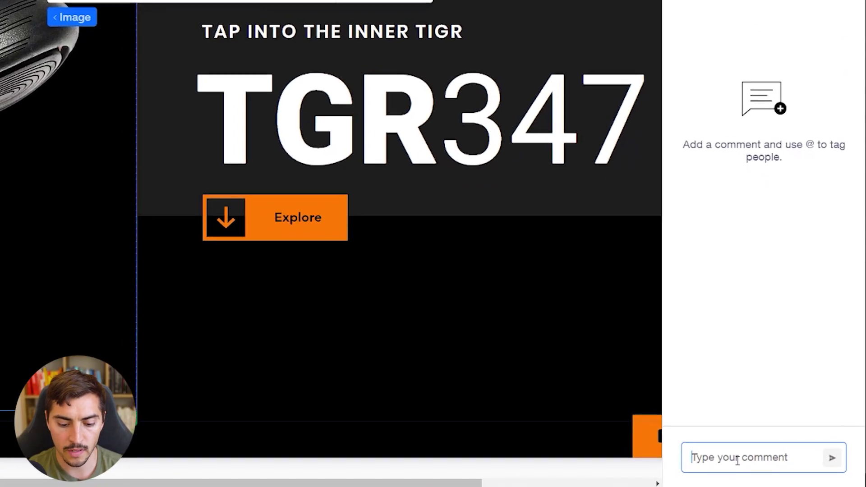
{"action": "type", "text": "Please ad"}
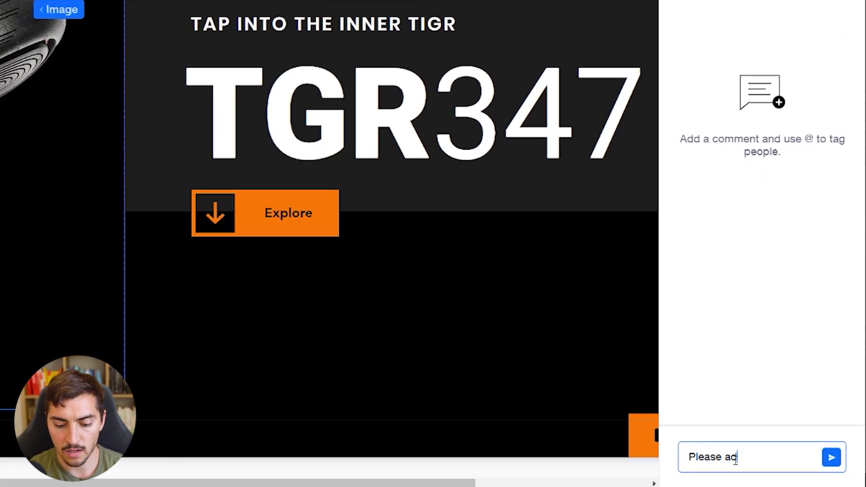
{"action": "type", "text": "just the image to"}
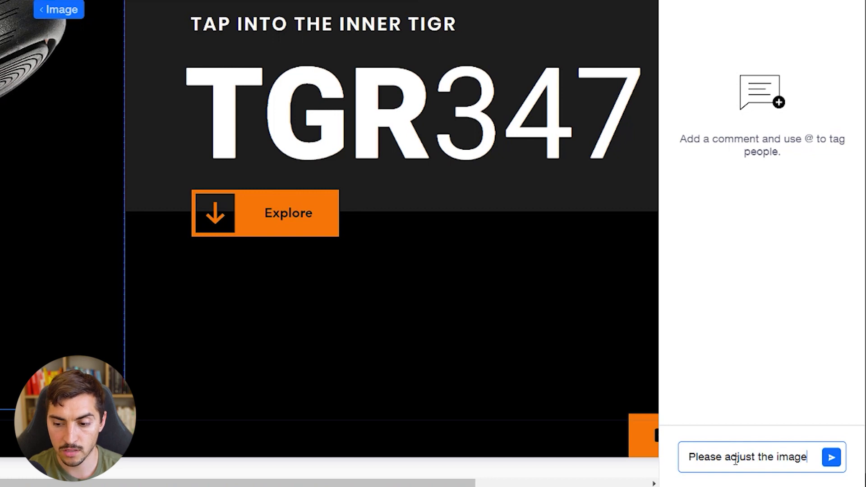
{"action": "key", "text": "BackSpace"}
{"action": "key", "text": "BackSpace"}
{"action": "type", "text": "get rid"}
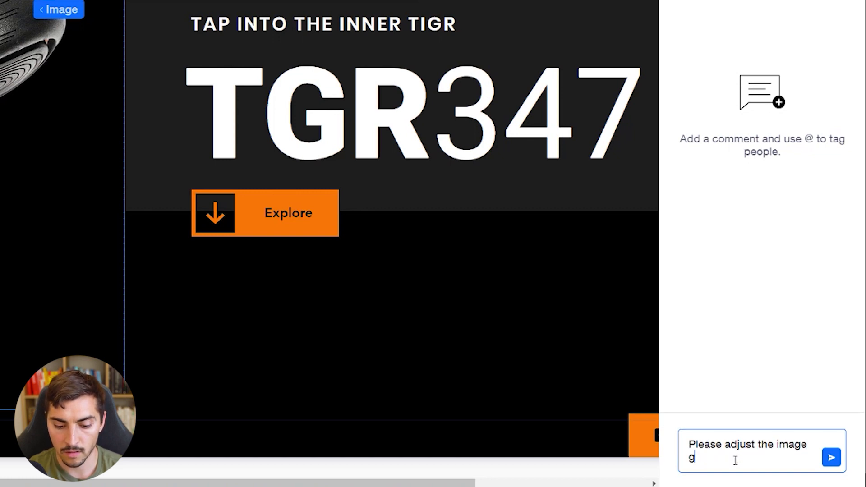
{"action": "type", "text": " of white"}
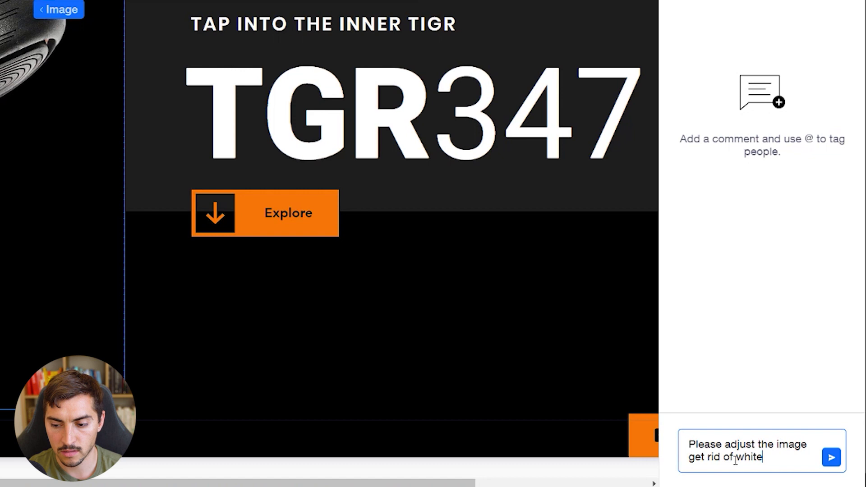
{"action": "type", "text": " space "}
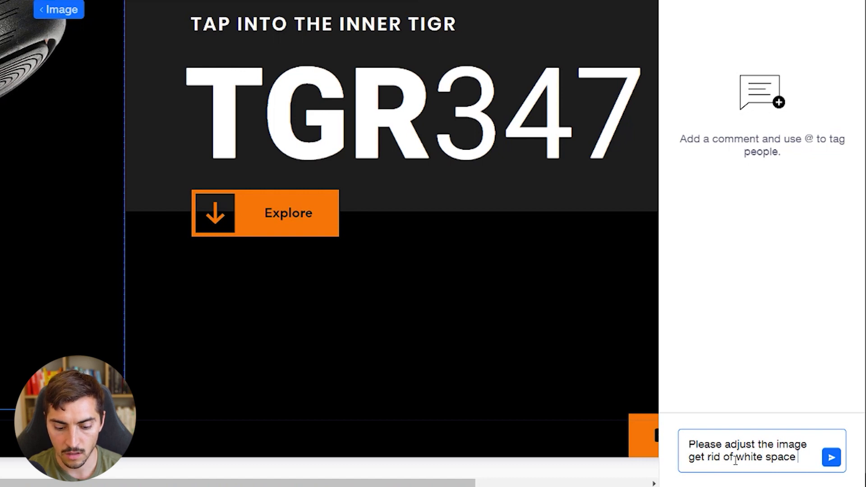
{"action": "type", "text": "on the shoe"}
{"action": "key", "text": "BackSpace"}
{"action": "type", "text": "e shoe"}
{"action": "key", "text": "Return"}
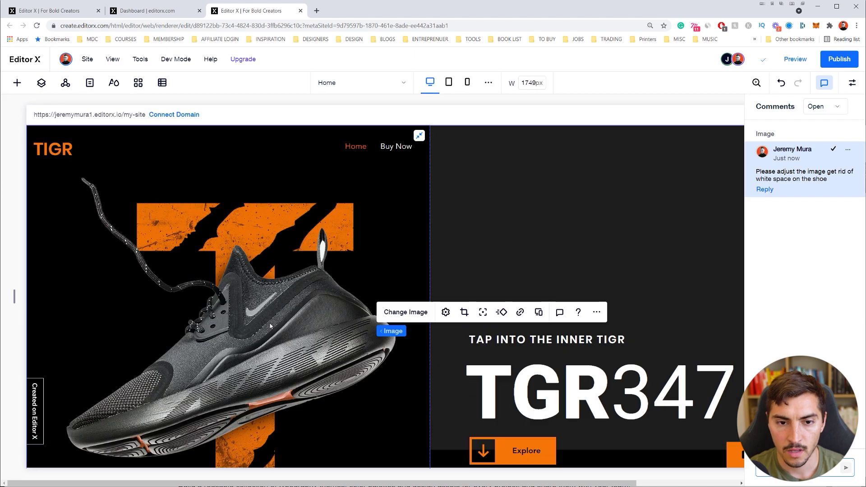
{"action": "scroll", "coordinate": [281, 334], "scroll_direction": "down", "scroll_amount": 1}
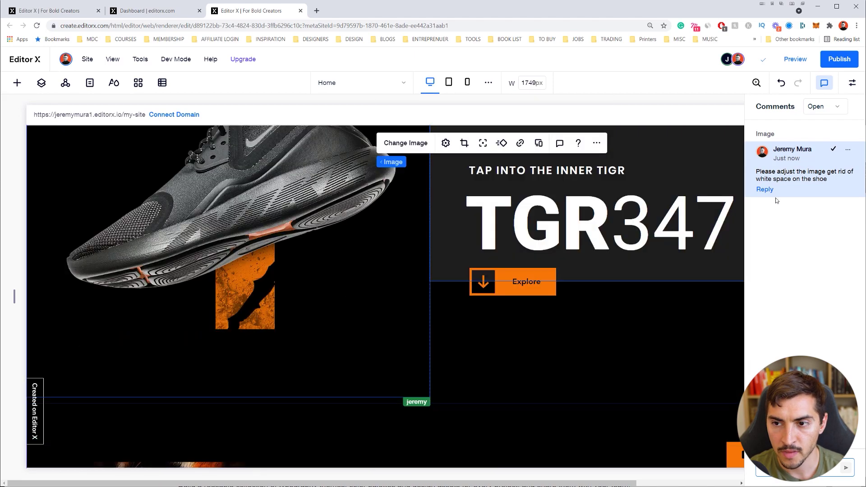
{"action": "left_click", "coordinate": [825, 108]}
{"action": "left_click", "coordinate": [825, 108]}
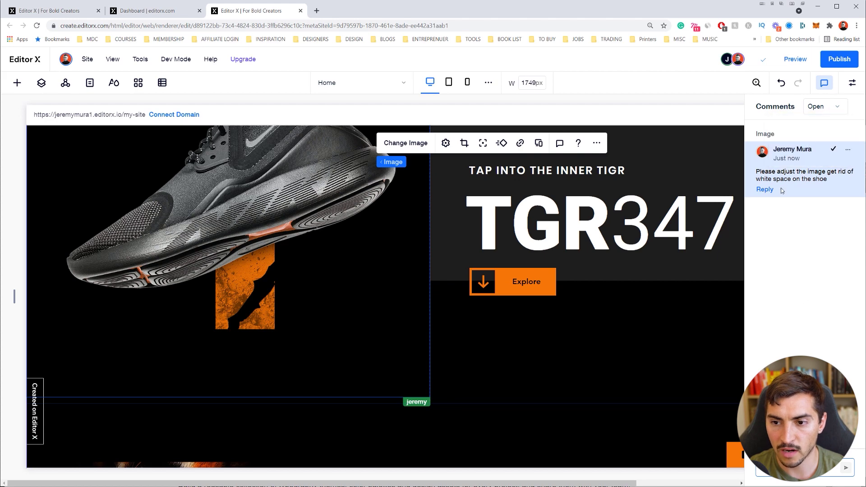
{"action": "scroll", "coordinate": [396, 252], "scroll_direction": "up", "scroll_amount": 3}
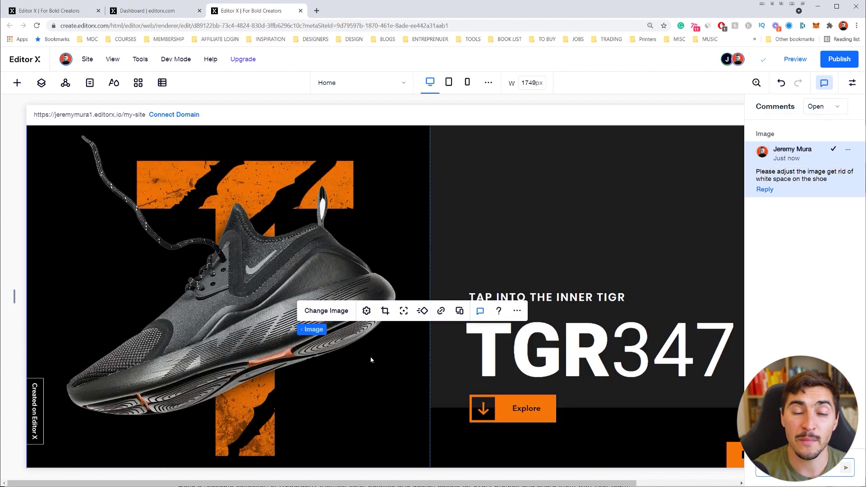
{"action": "scroll", "coordinate": [371, 359], "scroll_direction": "down", "scroll_amount": 1}
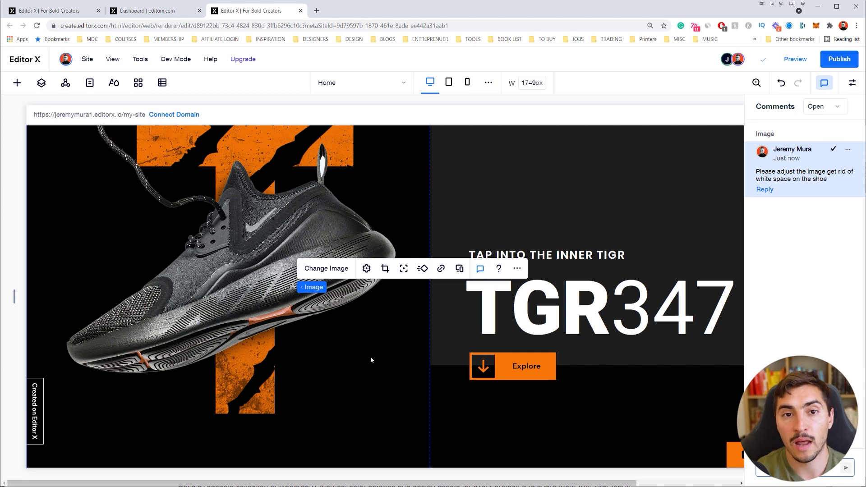
{"action": "scroll", "coordinate": [378, 348], "scroll_direction": "up", "scroll_amount": 2}
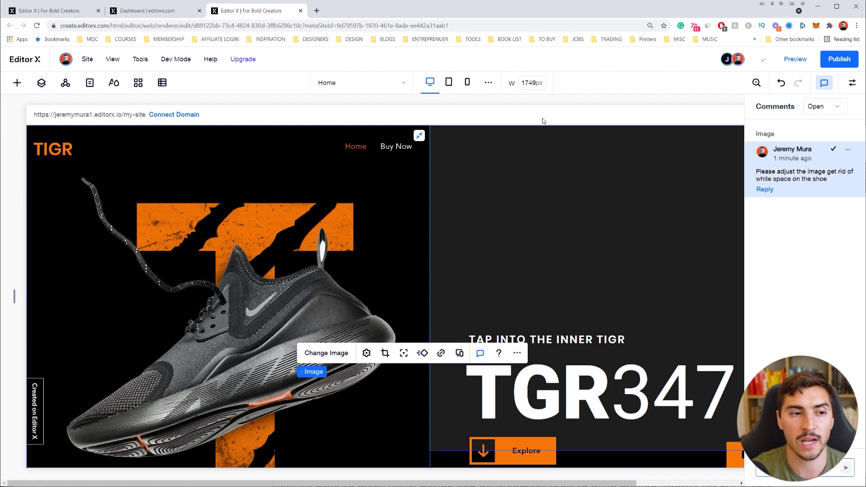
Open Site > Roles & Permissions, view the Website Designer permissions, and open the collaborator's Change Role option
{"action": "left_click", "coordinate": [91, 62]}
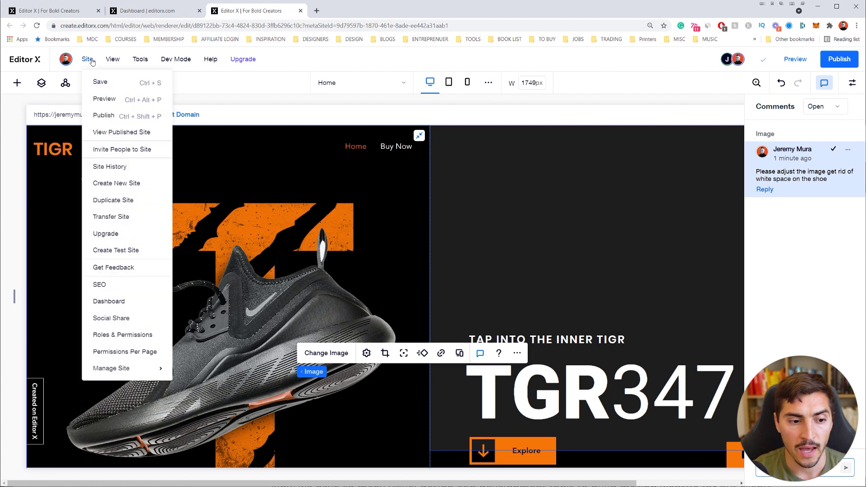
{"action": "left_click", "coordinate": [149, 339]}
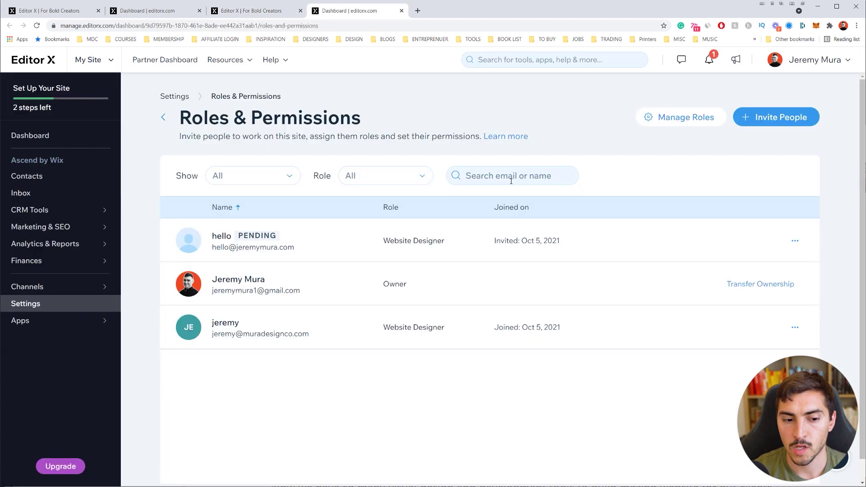
{"action": "left_click_drag", "start_coordinate": [329, 339], "coordinate": [213, 335]}
{"action": "left_click", "coordinate": [451, 328]}
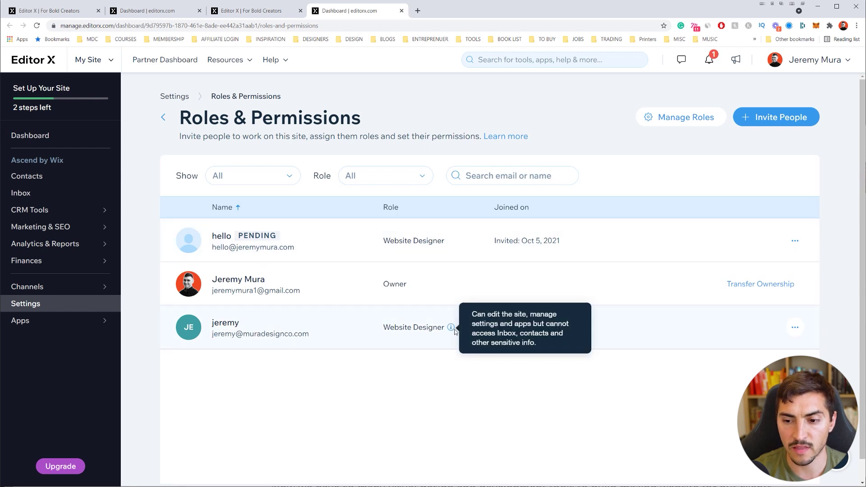
{"action": "left_click", "coordinate": [796, 331]}
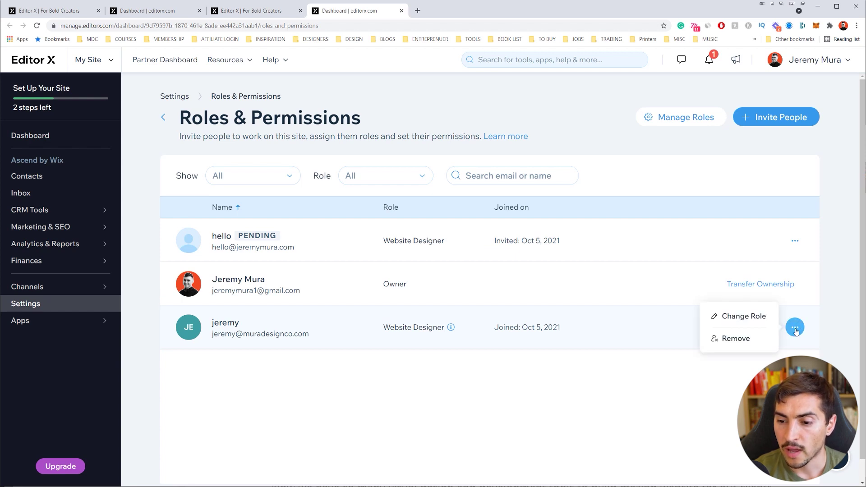
{"action": "left_click", "coordinate": [743, 316]}
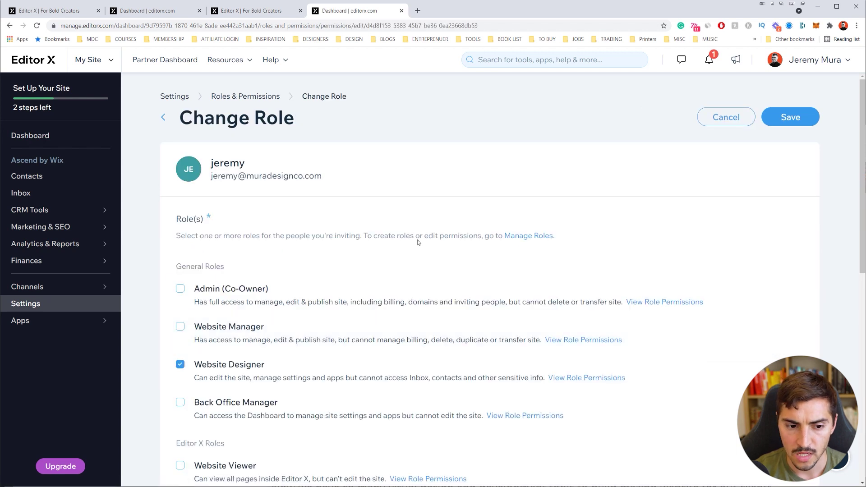
Tick Website Manager, Website Viewer and Website Commenter for the collaborator and save
{"action": "scroll", "coordinate": [352, 264], "scroll_direction": "down", "scroll_amount": 1}
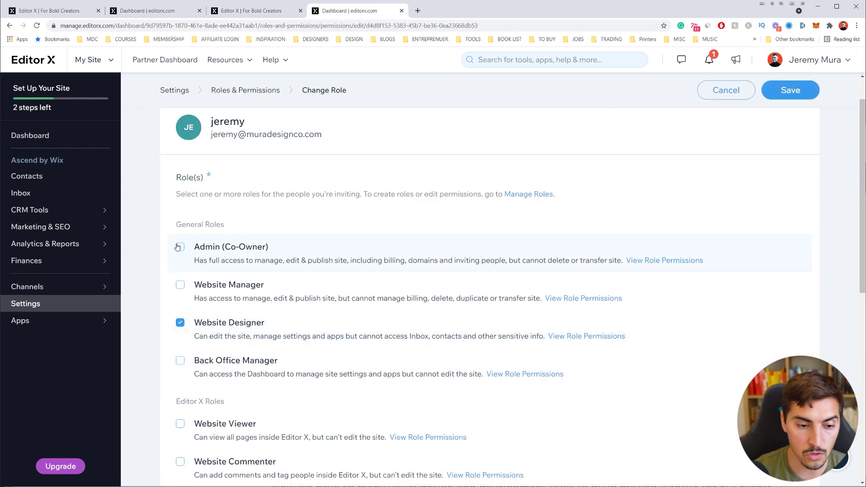
{"action": "scroll", "coordinate": [179, 253], "scroll_direction": "down", "scroll_amount": 2}
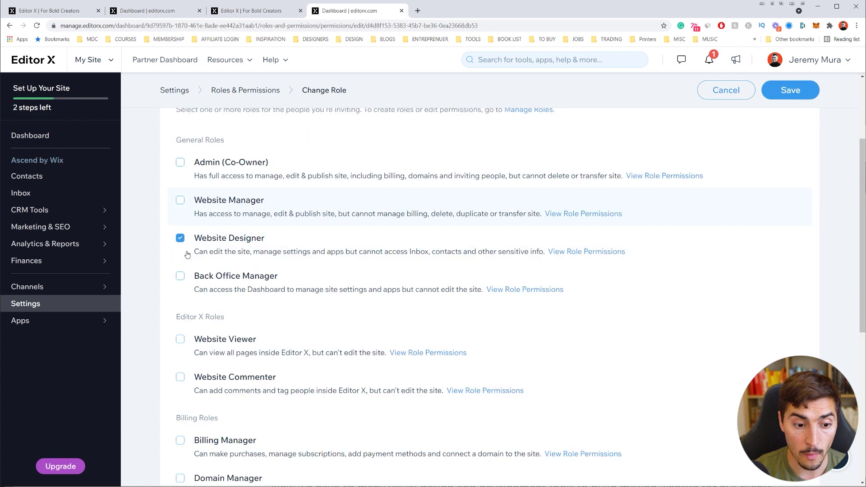
{"action": "left_click", "coordinate": [180, 204]}
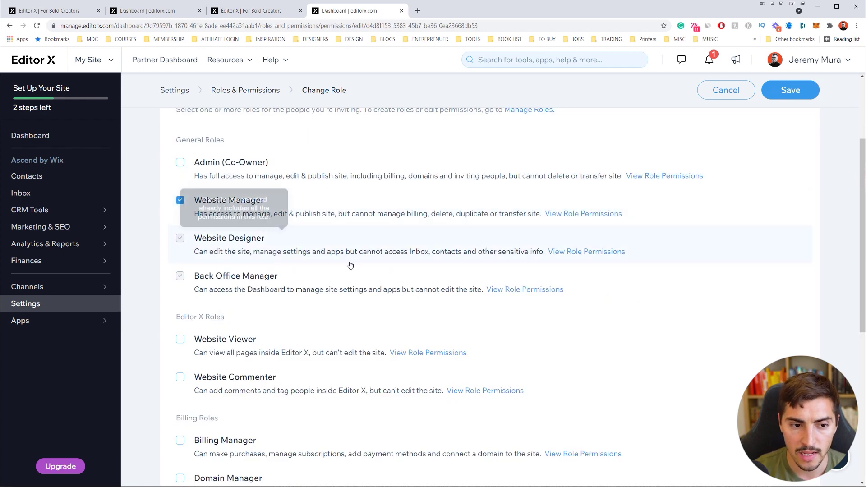
{"action": "scroll", "coordinate": [316, 255], "scroll_direction": "down", "scroll_amount": 2}
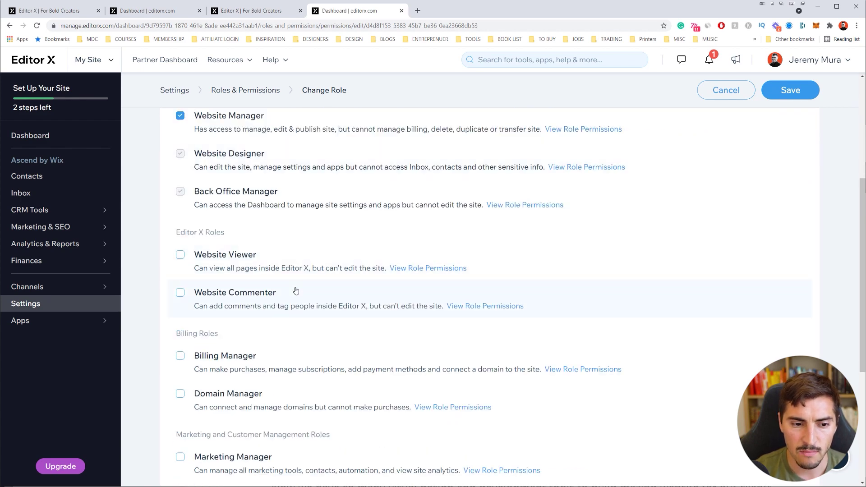
{"action": "scroll", "coordinate": [298, 289], "scroll_direction": "down", "scroll_amount": 2}
{"action": "scroll", "coordinate": [295, 290], "scroll_direction": "up", "scroll_amount": 2}
{"action": "left_click", "coordinate": [180, 254]}
{"action": "left_click", "coordinate": [180, 293]}
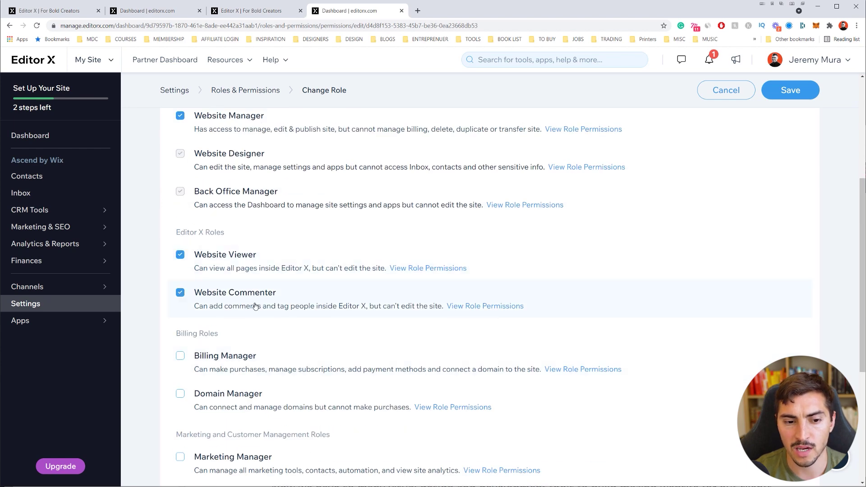
{"action": "scroll", "coordinate": [283, 292], "scroll_direction": "down", "scroll_amount": 2}
{"action": "scroll", "coordinate": [285, 293], "scroll_direction": "down", "scroll_amount": 3}
{"action": "scroll", "coordinate": [286, 310], "scroll_direction": "up", "scroll_amount": 10}
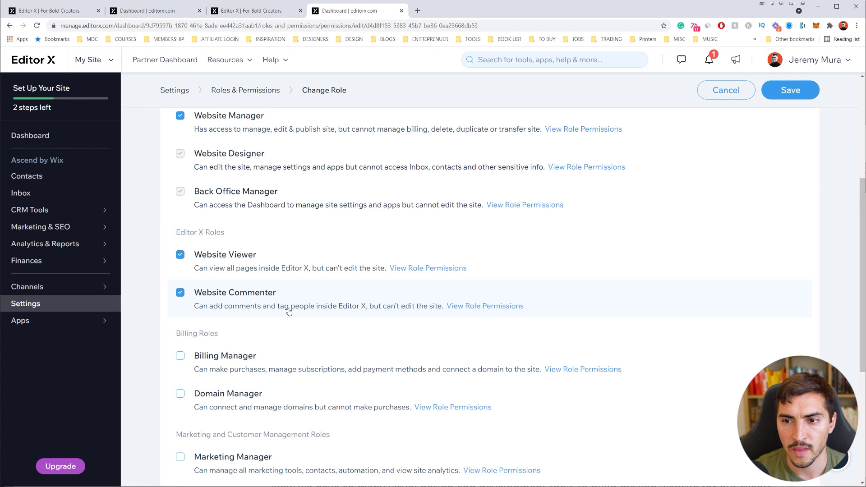
{"action": "left_click", "coordinate": [781, 125]}
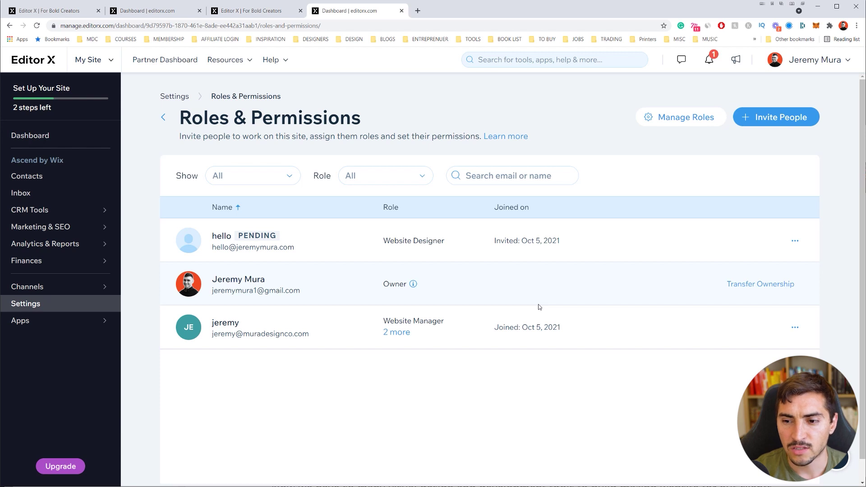
Remove the pending invitee from the site and switch back to the editor tab
{"action": "left_click", "coordinate": [797, 243]}
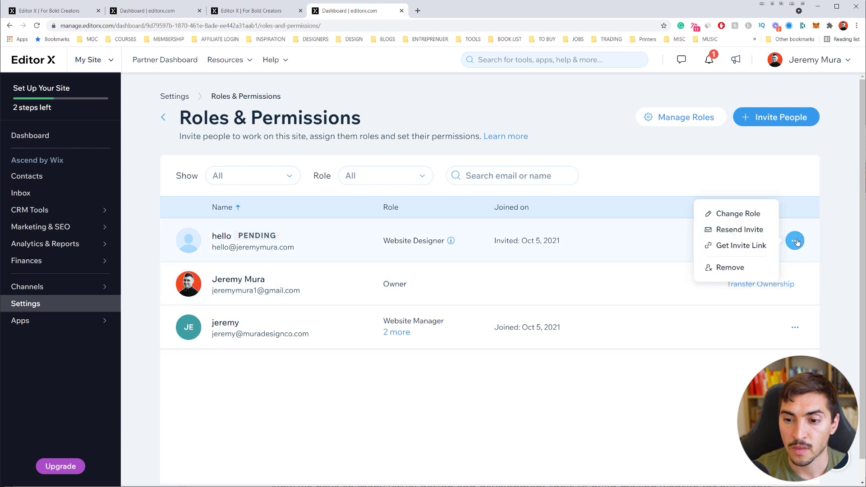
{"action": "left_click", "coordinate": [725, 268]}
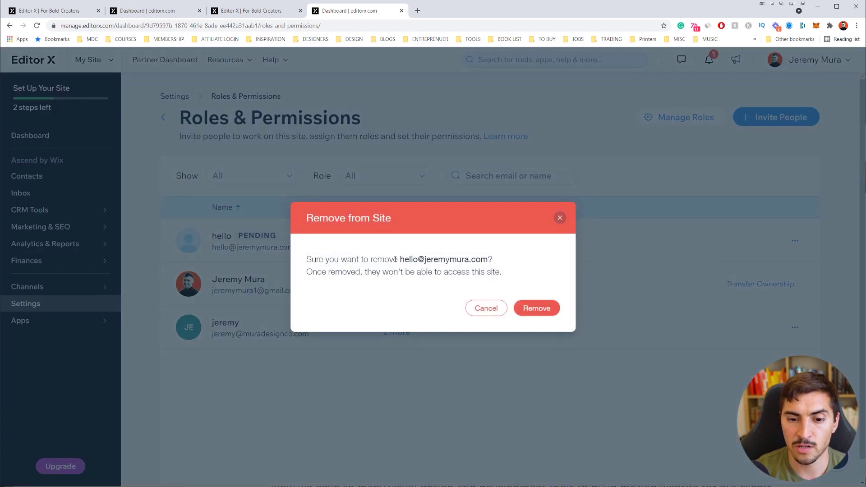
{"action": "left_click_drag", "start_coordinate": [395, 259], "coordinate": [492, 260]}
{"action": "left_click", "coordinate": [537, 308]}
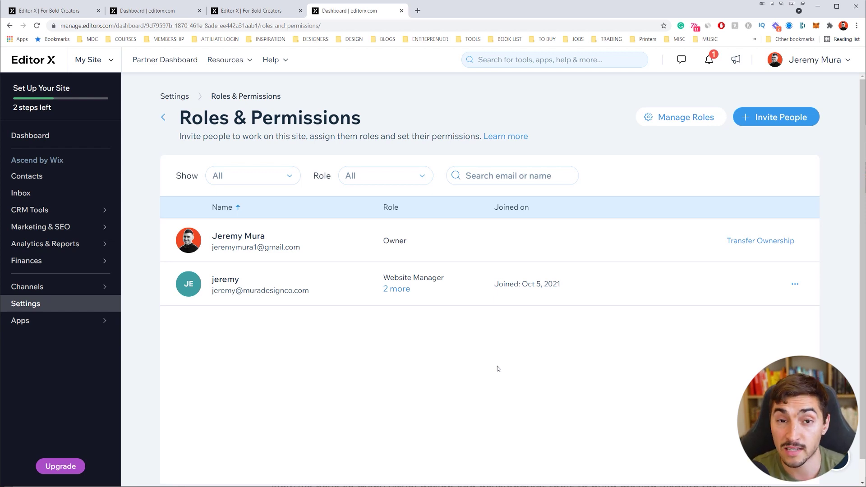
{"action": "key", "text": "ctrl+1"}
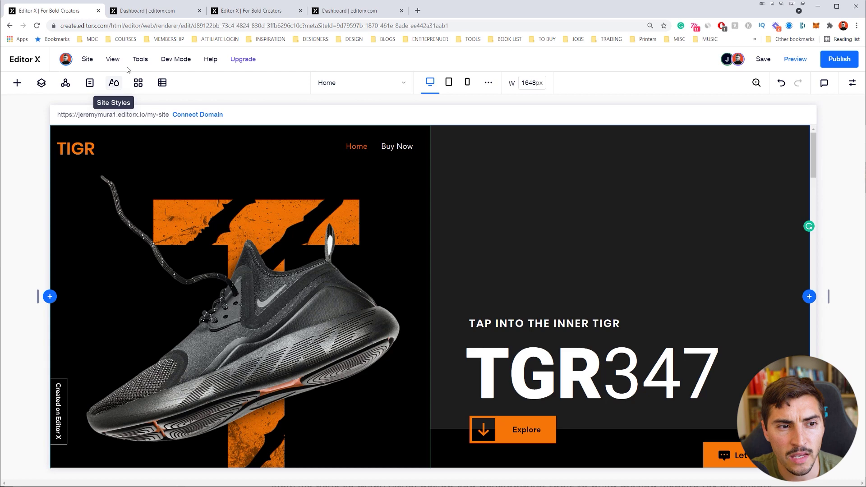
Open Tools > Design Libraries and open Untitled Library for editing
{"action": "mouse_move", "coordinate": [137, 61]}
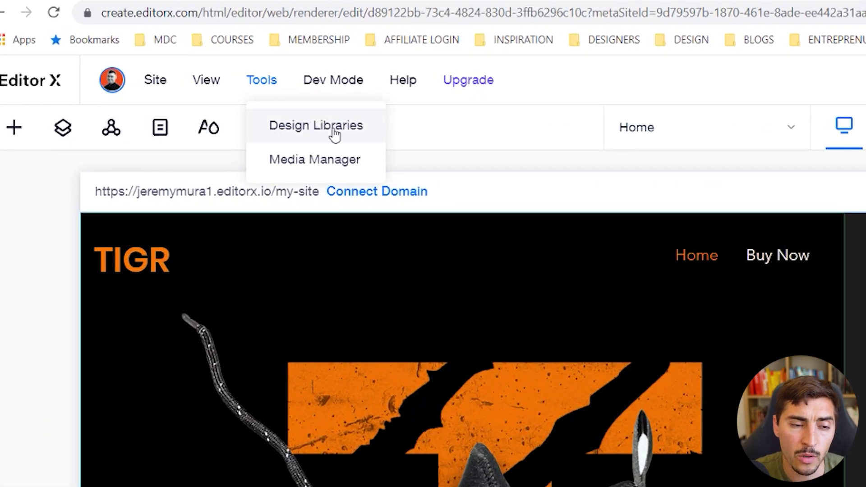
{"action": "left_click", "coordinate": [316, 134]}
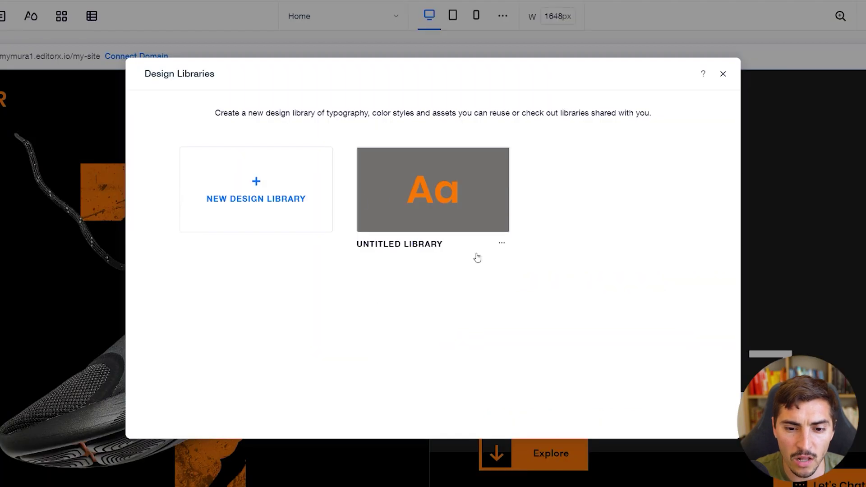
{"action": "left_click", "coordinate": [502, 244]}
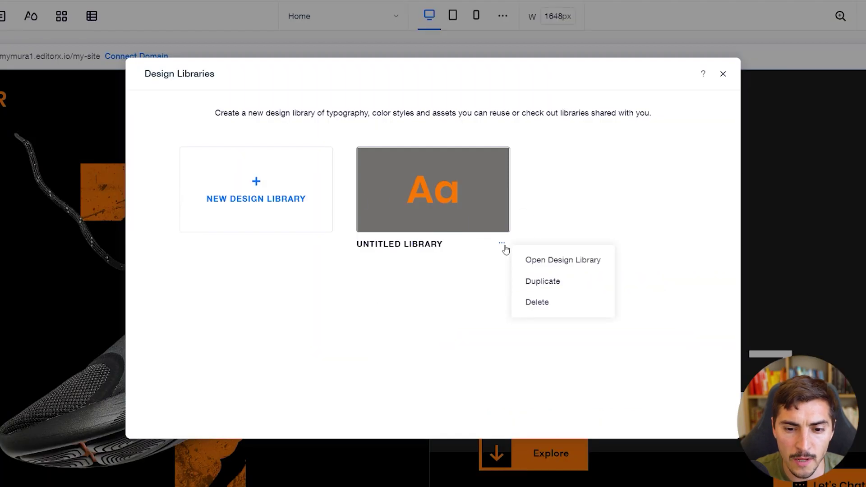
{"action": "left_click", "coordinate": [537, 261]}
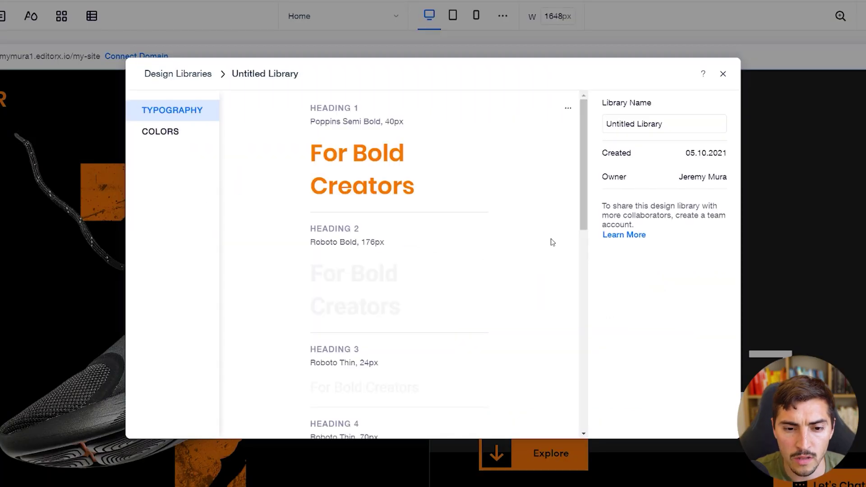
Set the library name to 'TGR Brand' and review its typography styles
{"action": "left_click", "coordinate": [680, 126]}
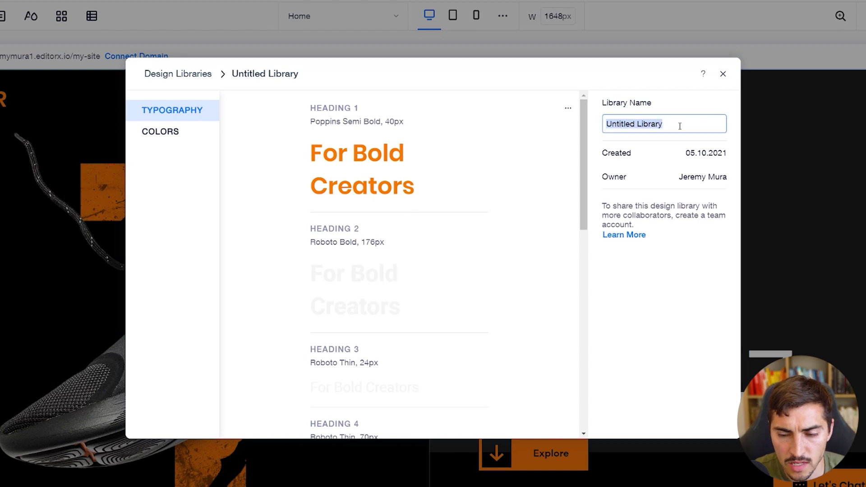
{"action": "type", "text": "TGR "}
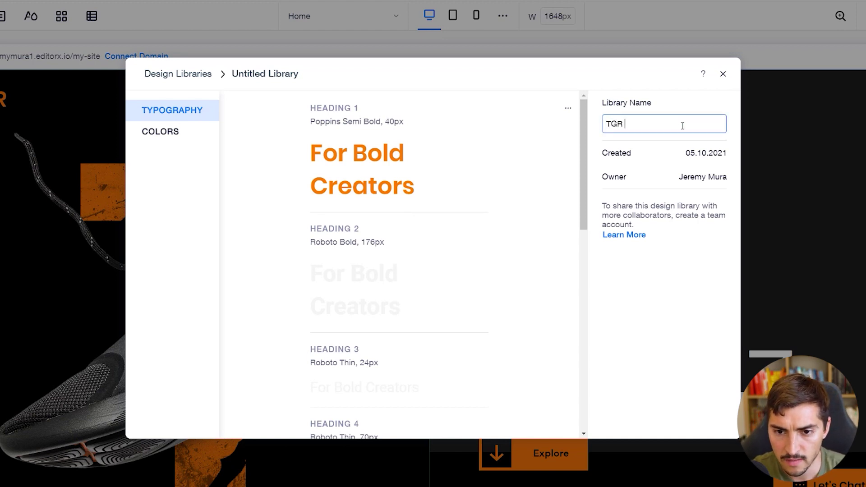
{"action": "type", "text": "Brand"}
{"action": "left_click_drag", "start_coordinate": [682, 126], "coordinate": [599, 126]}
{"action": "left_click", "coordinate": [663, 125]}
{"action": "left_click_drag", "start_coordinate": [663, 125], "coordinate": [602, 127]}
{"action": "left_click", "coordinate": [709, 251]}
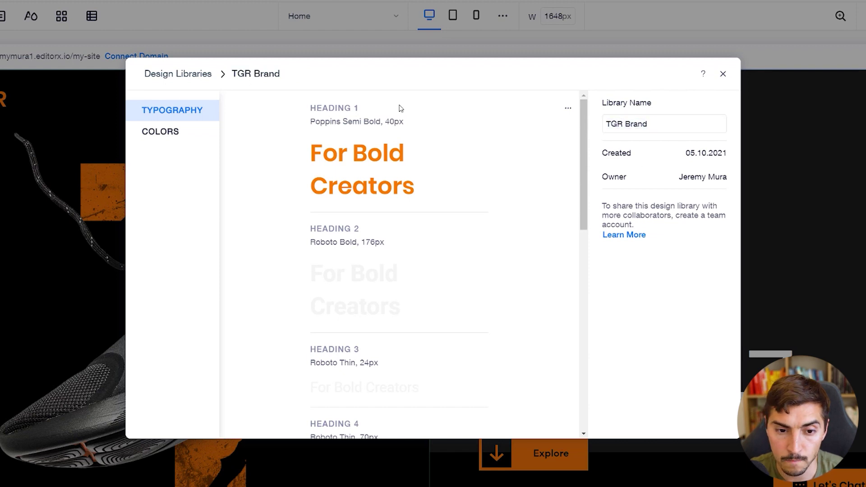
{"action": "scroll", "coordinate": [360, 145], "scroll_direction": "down", "scroll_amount": 4}
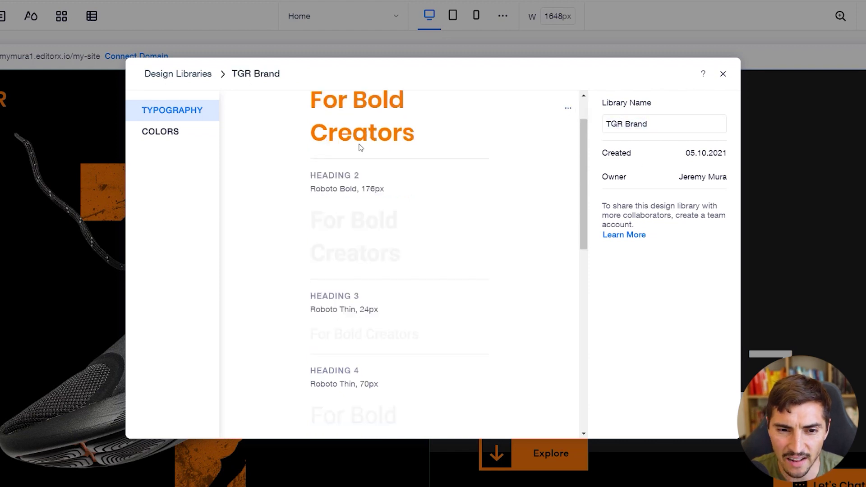
{"action": "scroll", "coordinate": [397, 141], "scroll_direction": "down", "scroll_amount": 6}
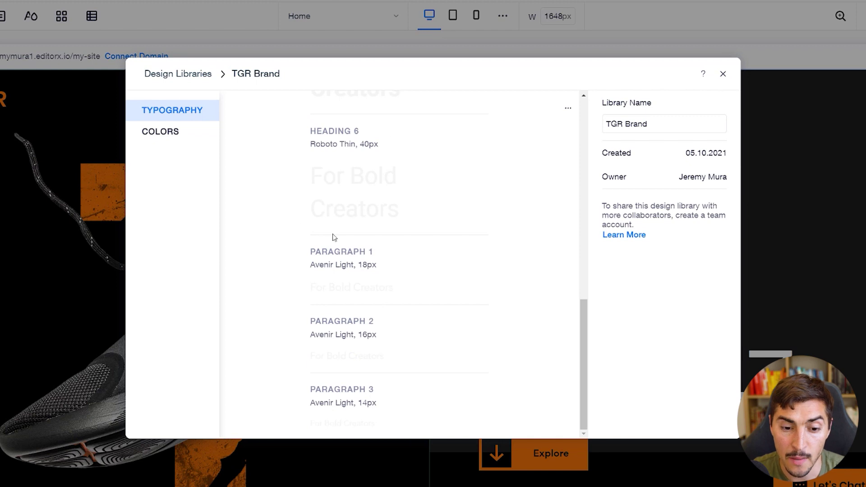
{"action": "scroll", "coordinate": [362, 308], "scroll_direction": "up", "scroll_amount": 1}
{"action": "scroll", "coordinate": [387, 319], "scroll_direction": "up", "scroll_amount": 9}
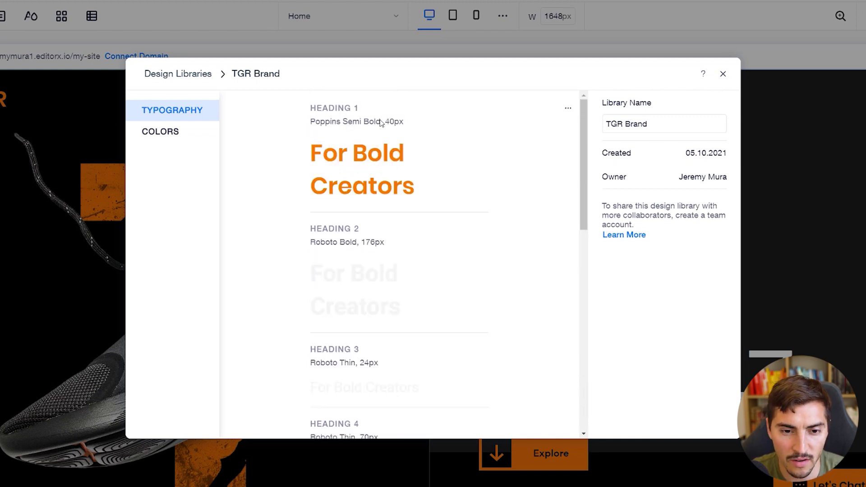
{"action": "scroll", "coordinate": [387, 205], "scroll_direction": "down", "scroll_amount": 1}
{"action": "scroll", "coordinate": [391, 227], "scroll_direction": "up", "scroll_amount": 1}
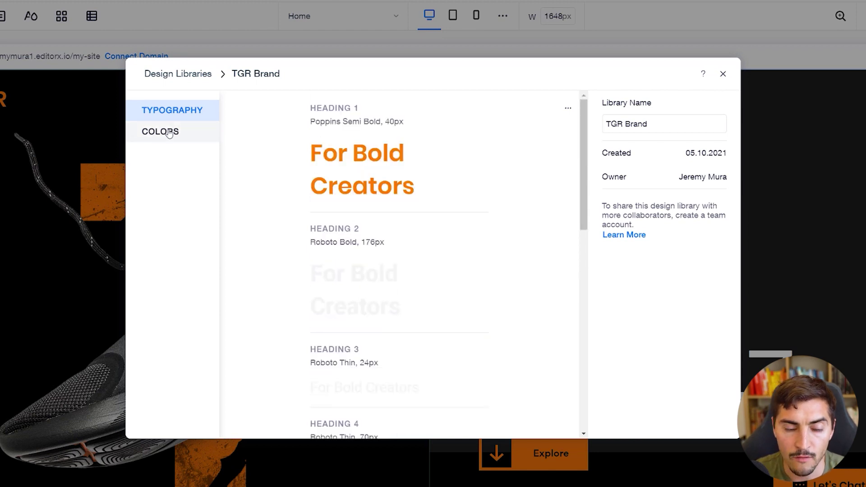
Browse the TGR Brand library's colour palettes, then close the Design Libraries window
{"action": "left_click", "coordinate": [177, 142]}
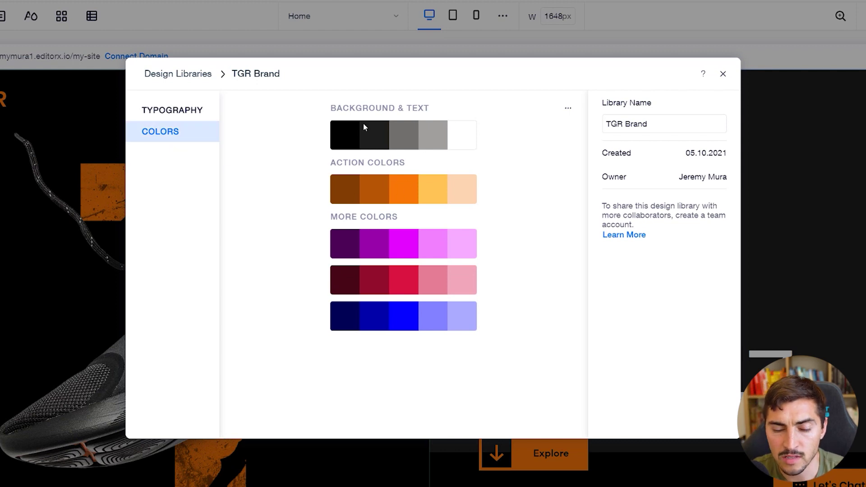
{"action": "left_click", "coordinate": [567, 109]}
{"action": "left_click", "coordinate": [524, 130]}
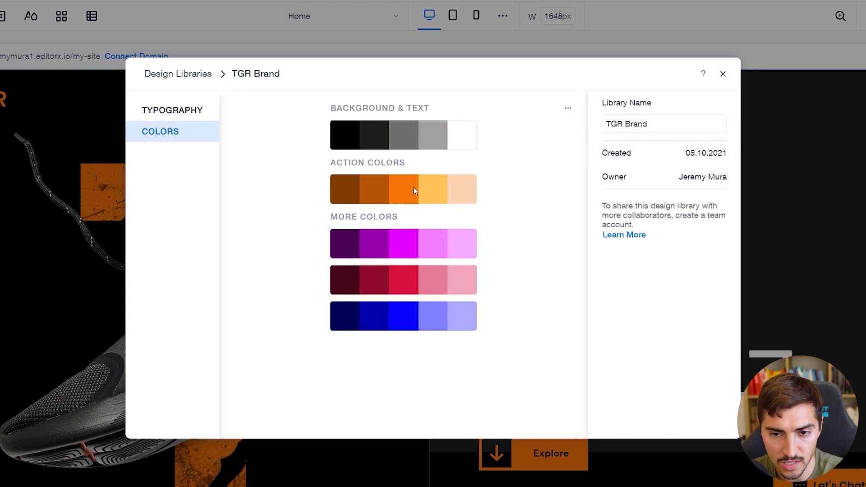
{"action": "left_click", "coordinate": [724, 75]}
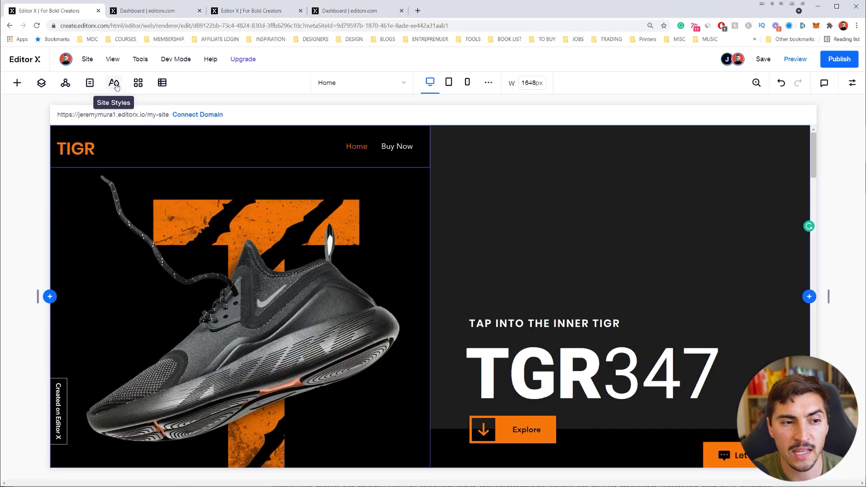
Change the site's main action colour in Site Styles to the redder orange F56607 and apply it
{"action": "left_click", "coordinate": [47, 129]}
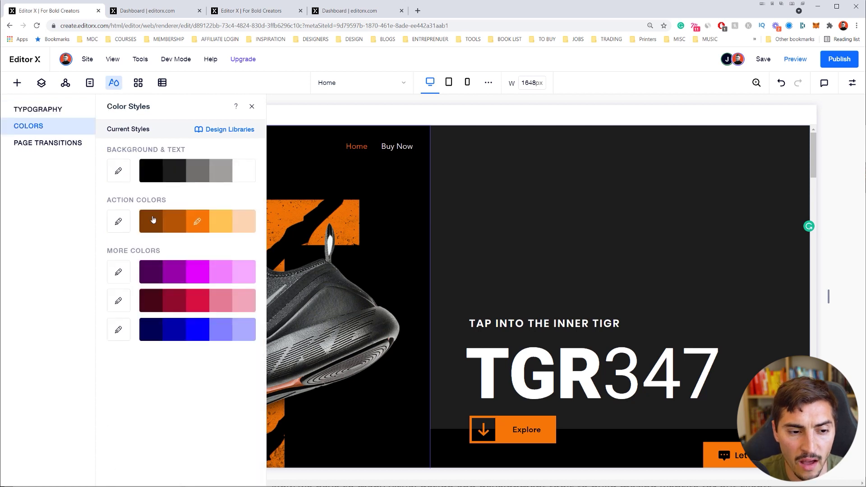
{"action": "left_click", "coordinate": [197, 222]}
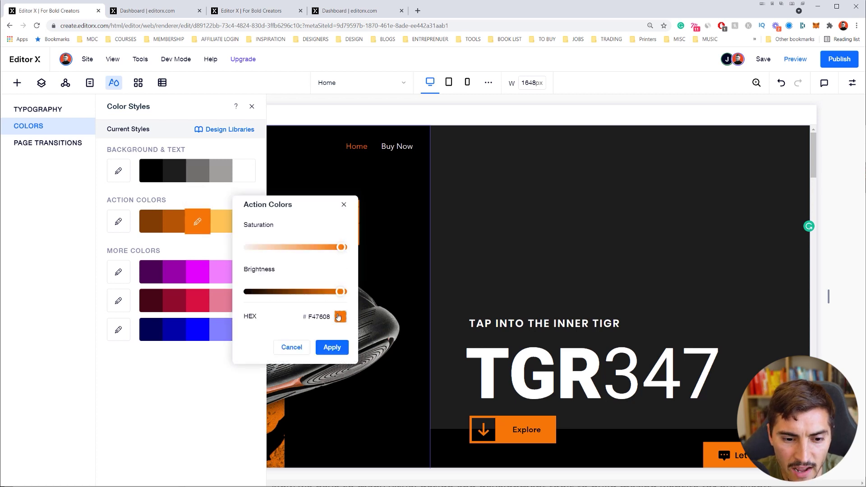
{"action": "left_click", "coordinate": [338, 317]}
{"action": "left_click", "coordinate": [356, 280]}
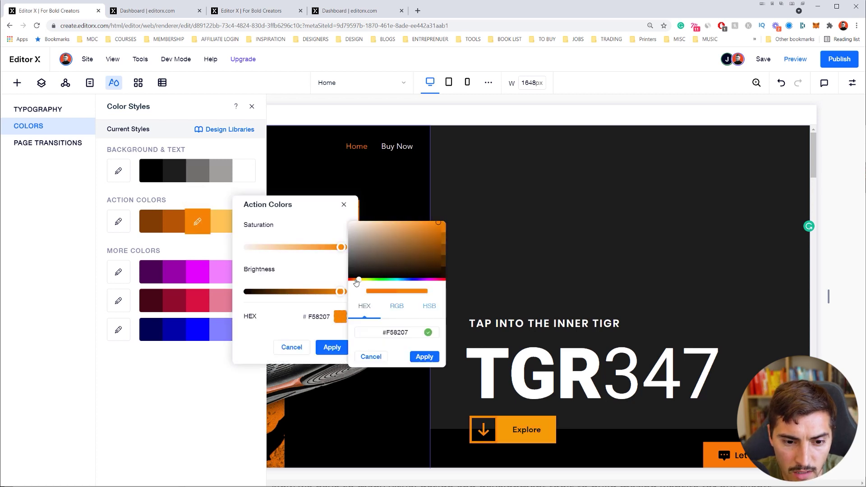
{"action": "left_click", "coordinate": [357, 281]}
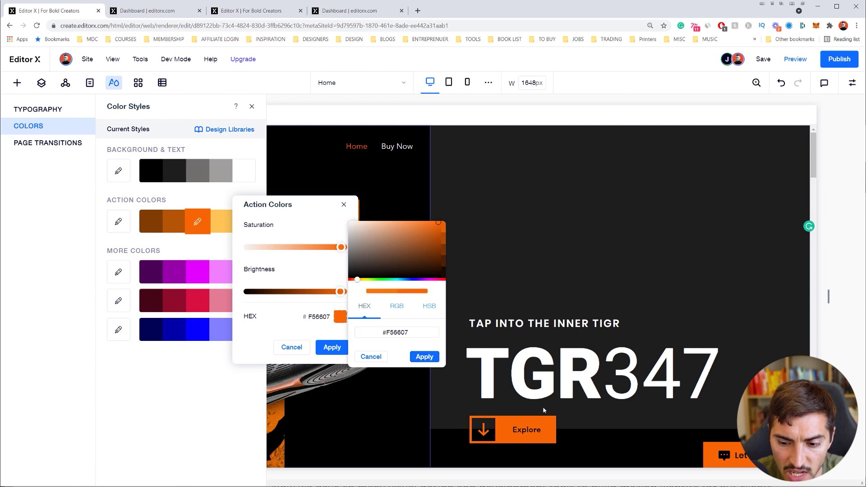
{"action": "left_click", "coordinate": [424, 357]}
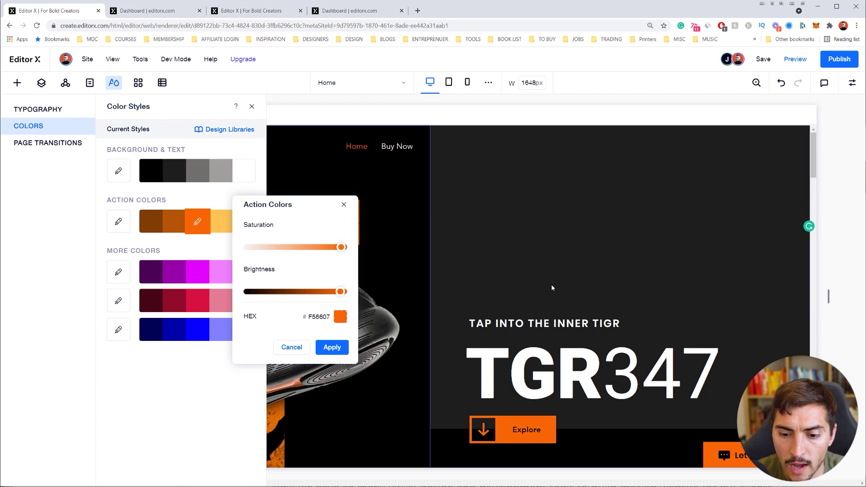
{"action": "left_click", "coordinate": [332, 348]}
{"action": "left_click", "coordinate": [531, 246]}
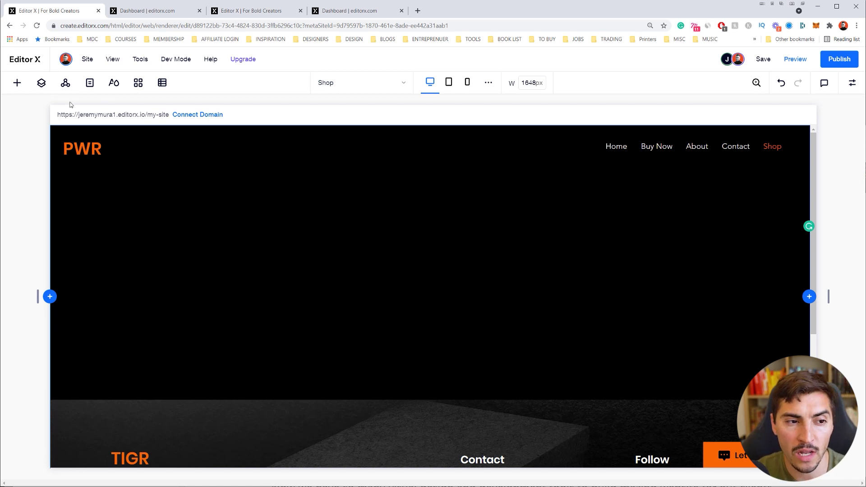
Jump to the Contact page the collaborator is editing, via their avatar's 'Current Page' link
{"action": "left_click", "coordinate": [90, 85]}
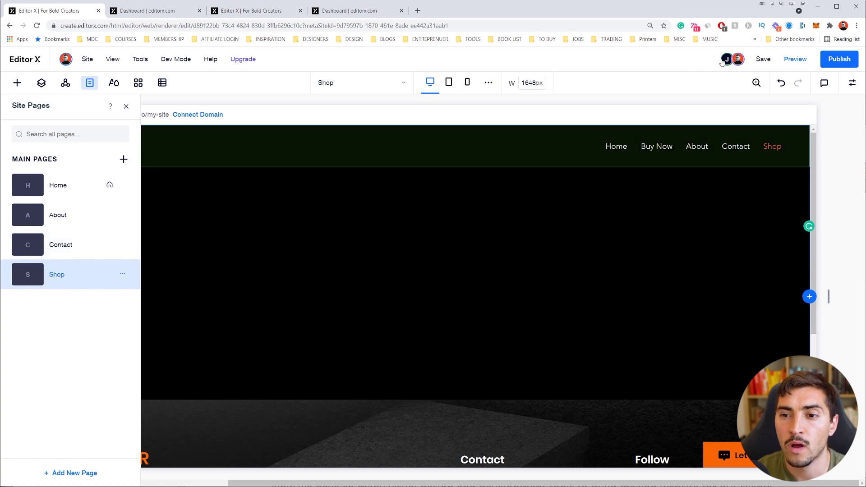
{"action": "mouse_move", "coordinate": [727, 62]}
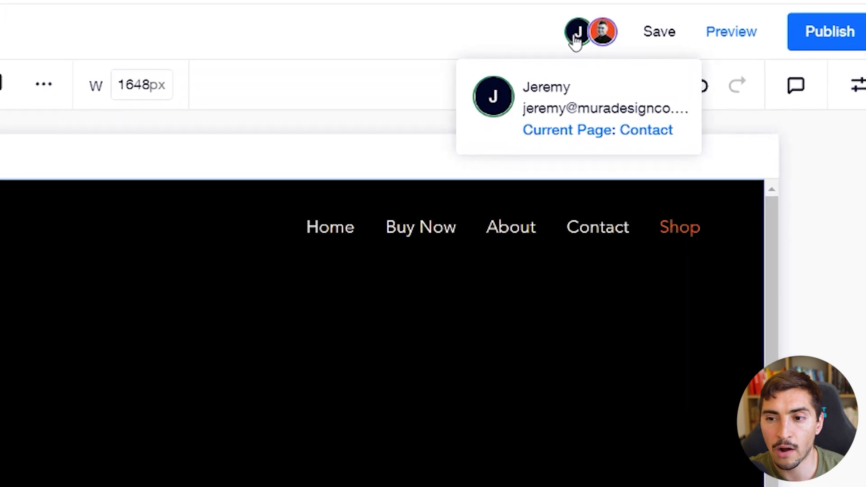
{"action": "left_click", "coordinate": [621, 135]}
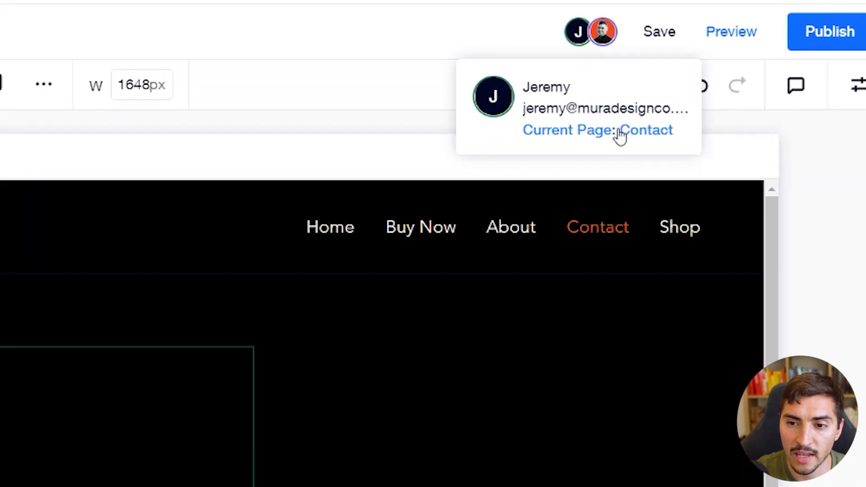
{"action": "scroll", "coordinate": [625, 420], "scroll_direction": "down", "scroll_amount": 5}
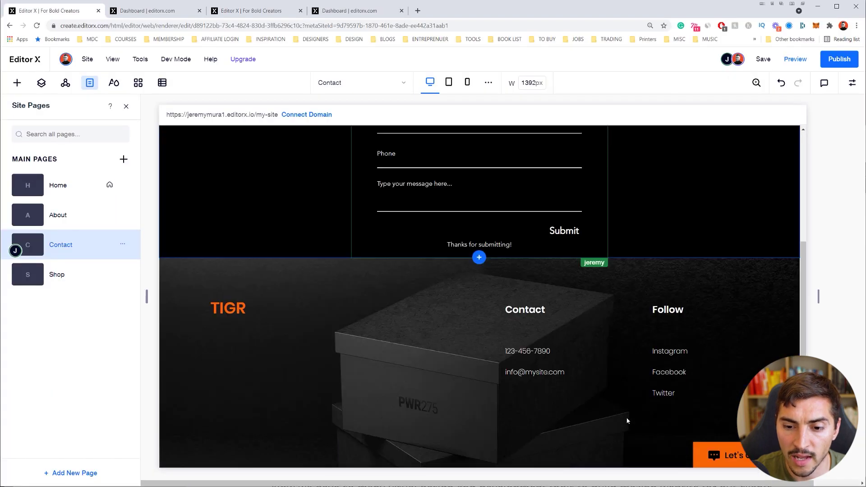
{"action": "scroll", "coordinate": [702, 300], "scroll_direction": "up", "scroll_amount": 5}
{"action": "scroll", "coordinate": [483, 255], "scroll_direction": "down", "scroll_amount": 1}
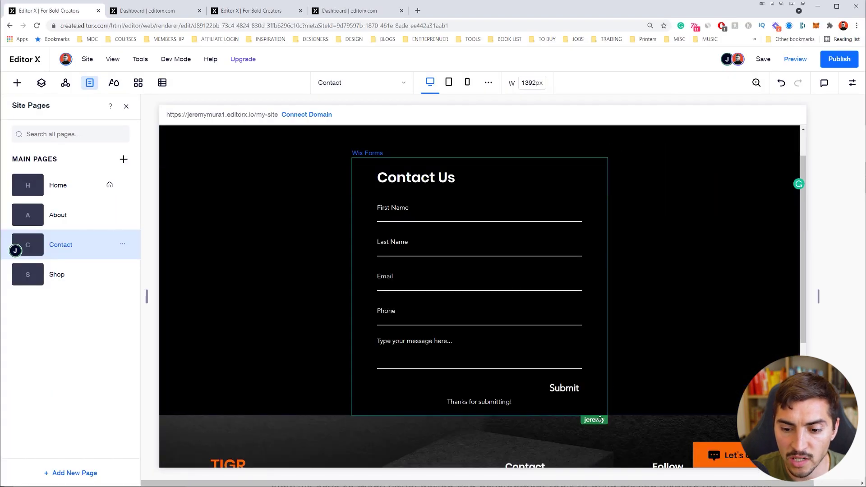
{"action": "scroll", "coordinate": [599, 406], "scroll_direction": "down", "scroll_amount": 1}
{"action": "scroll", "coordinate": [419, 253], "scroll_direction": "up", "scroll_amount": 1}
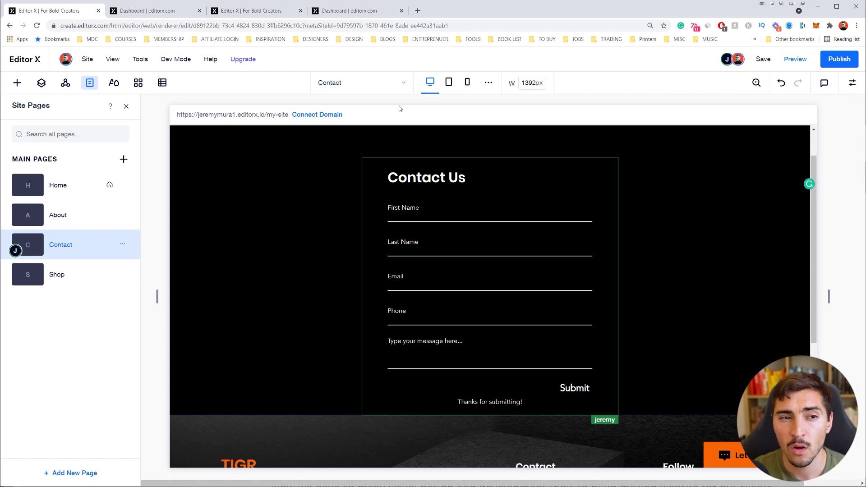
In Permissions Per Page, restrict the collaborator to only Contact and Shop (2/4 Pages)
{"action": "left_click", "coordinate": [87, 63]}
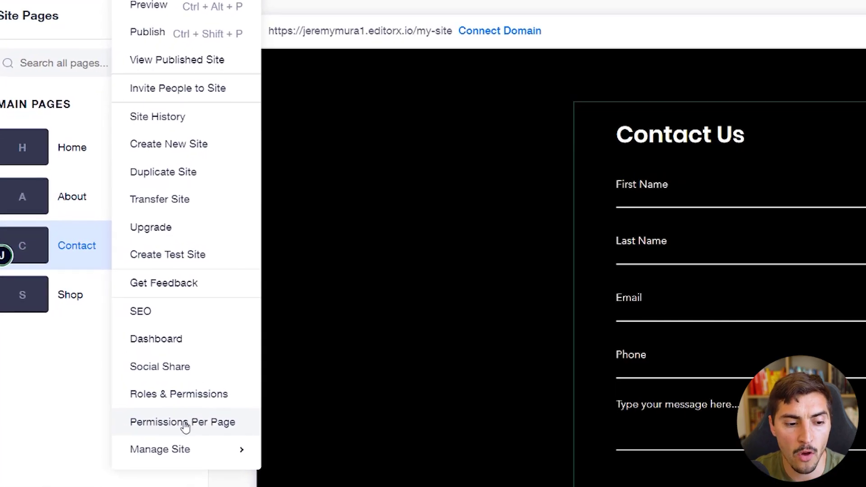
{"action": "left_click", "coordinate": [195, 424]}
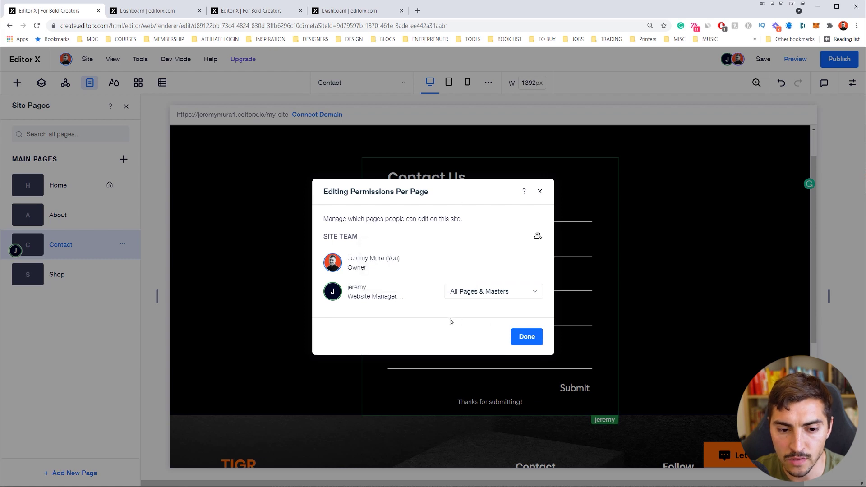
{"action": "mouse_move", "coordinate": [416, 299]}
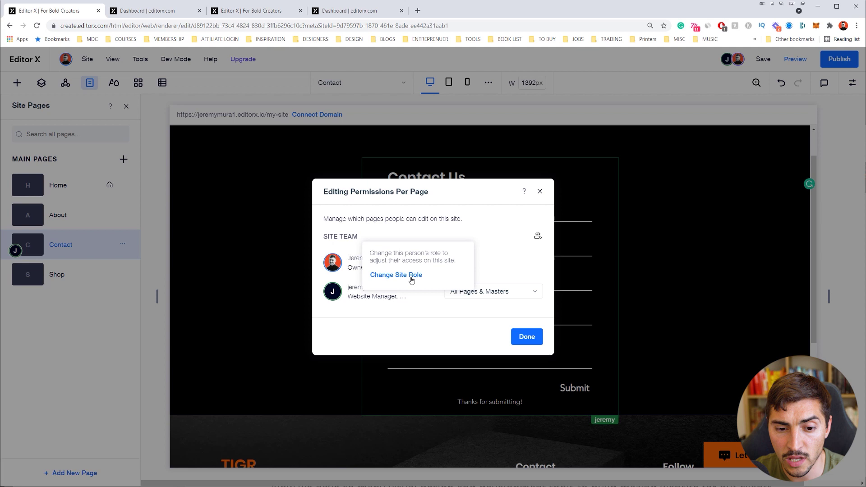
{"action": "left_click", "coordinate": [487, 294]}
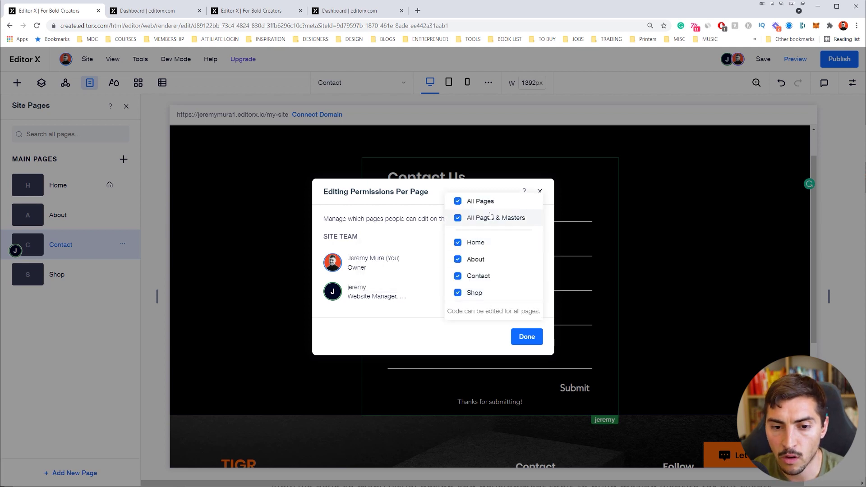
{"action": "left_click", "coordinate": [458, 201]}
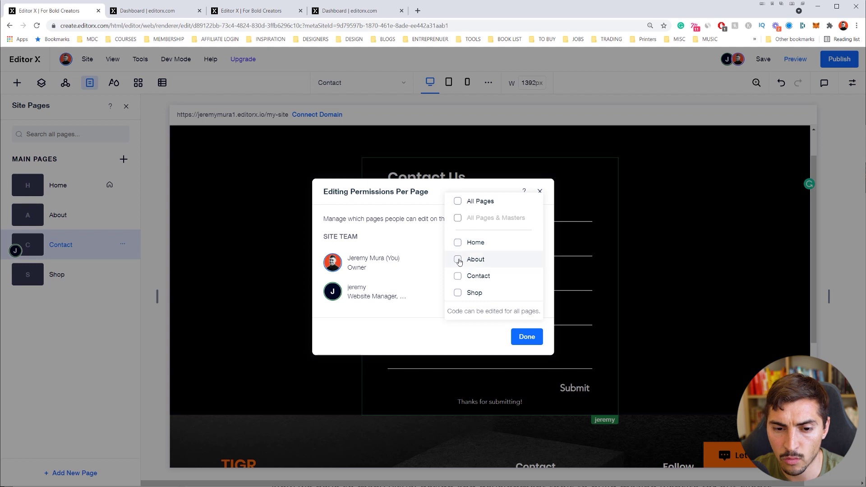
{"action": "left_click", "coordinate": [458, 277]}
{"action": "left_click", "coordinate": [459, 293]}
{"action": "left_click", "coordinate": [526, 343]}
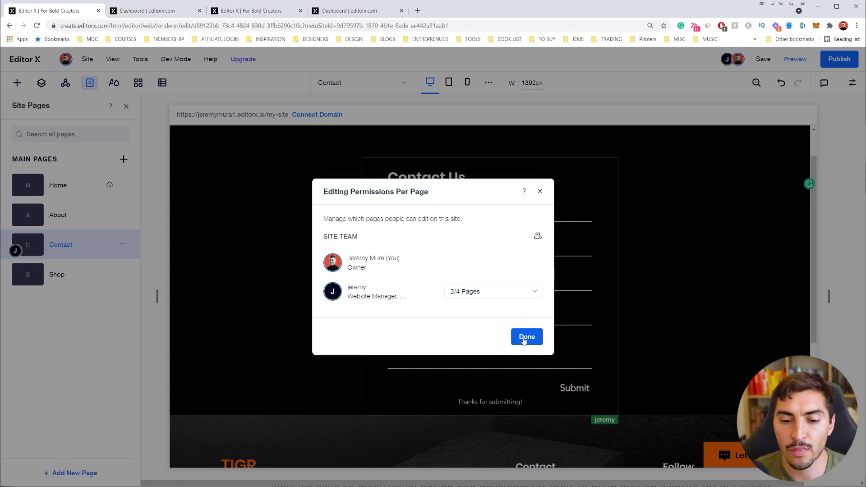
{"action": "left_click", "coordinate": [524, 342]}
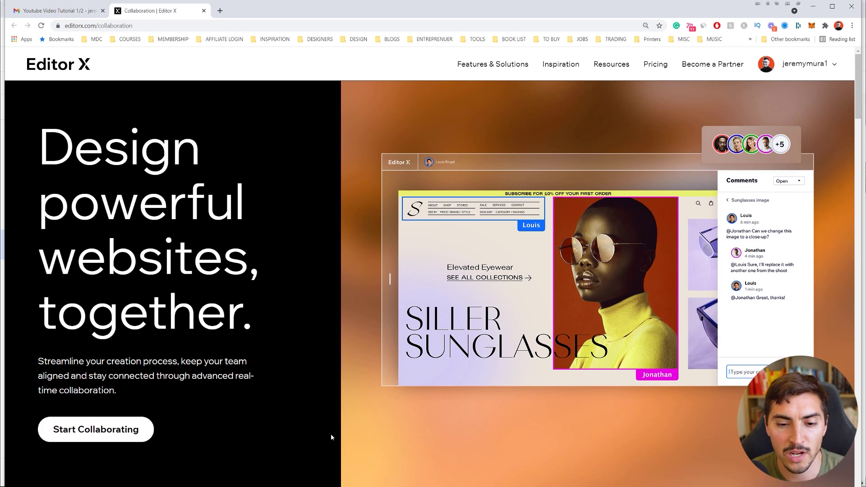
{"action": "scroll", "coordinate": [560, 224], "scroll_direction": "down", "scroll_amount": 5}
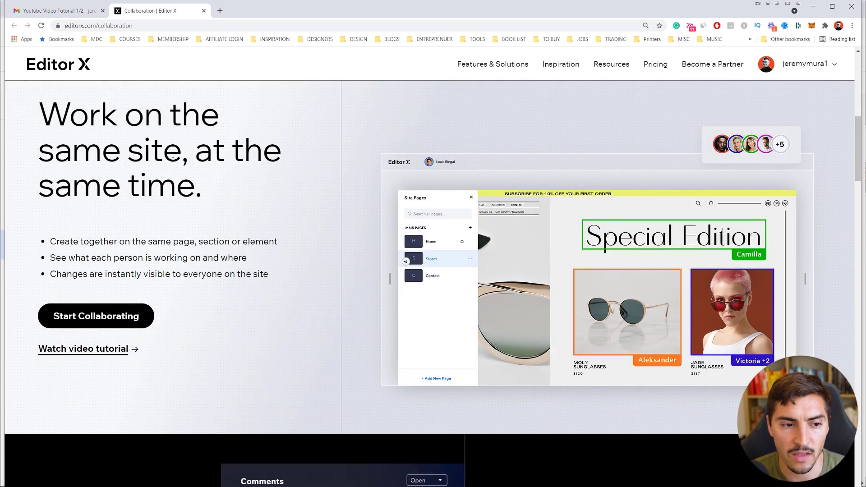
{"action": "scroll", "coordinate": [209, 241], "scroll_direction": "down", "scroll_amount": 7}
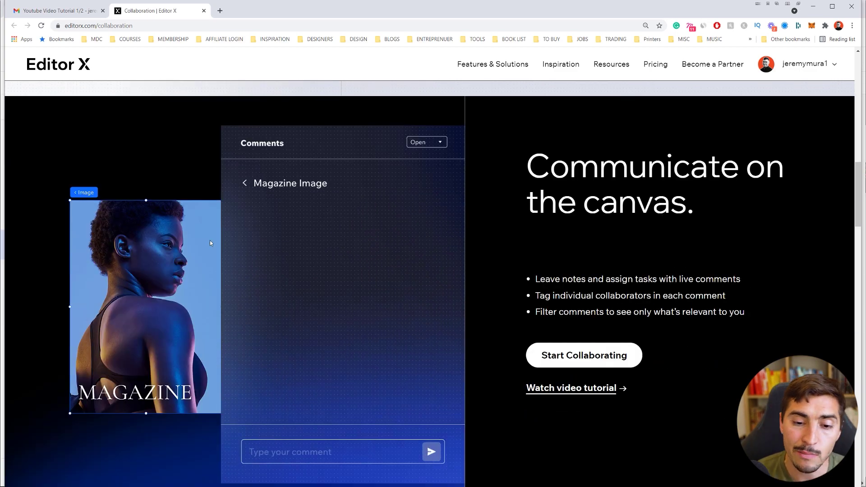
{"action": "scroll", "coordinate": [209, 243], "scroll_direction": "down", "scroll_amount": 4}
{"action": "scroll", "coordinate": [309, 267], "scroll_direction": "down", "scroll_amount": 4}
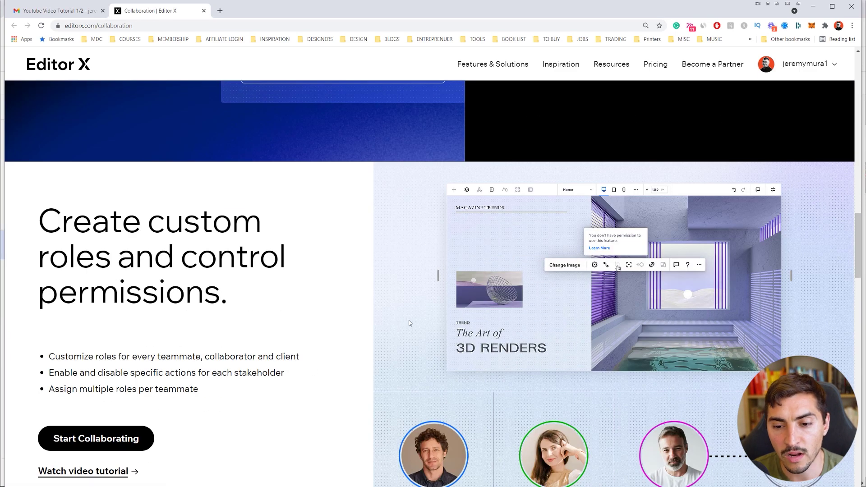
{"action": "scroll", "coordinate": [414, 319], "scroll_direction": "down", "scroll_amount": 2}
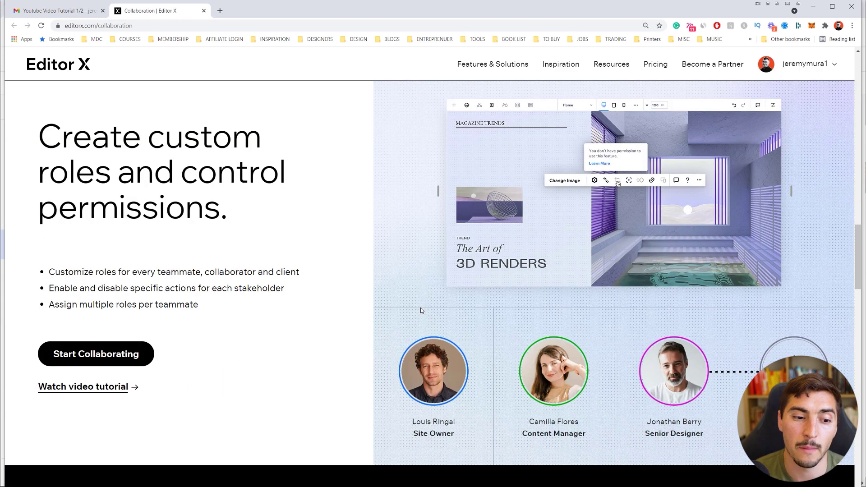
{"action": "scroll", "coordinate": [421, 310], "scroll_direction": "down", "scroll_amount": 10}
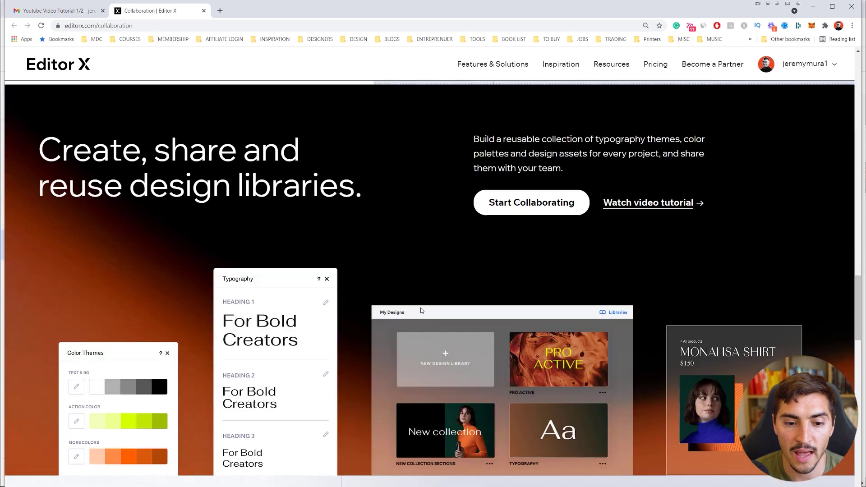
{"action": "scroll", "coordinate": [531, 341], "scroll_direction": "down", "scroll_amount": 14}
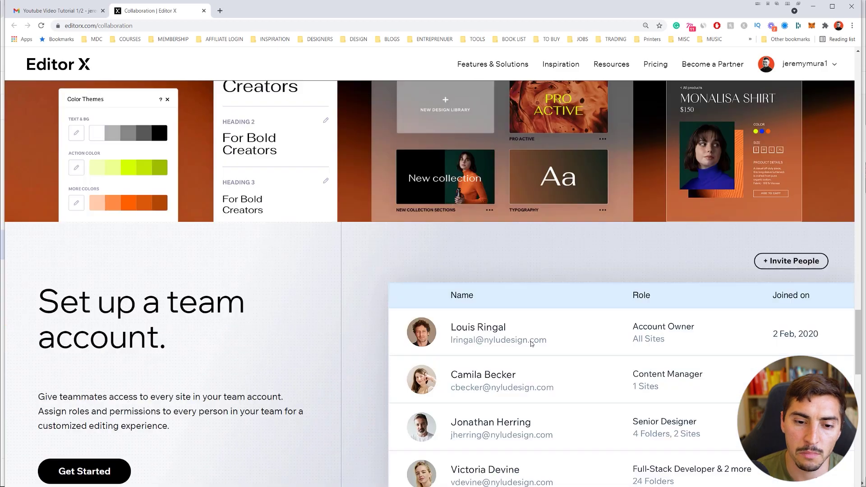
{"action": "scroll", "coordinate": [533, 361], "scroll_direction": "up", "scroll_amount": 20}
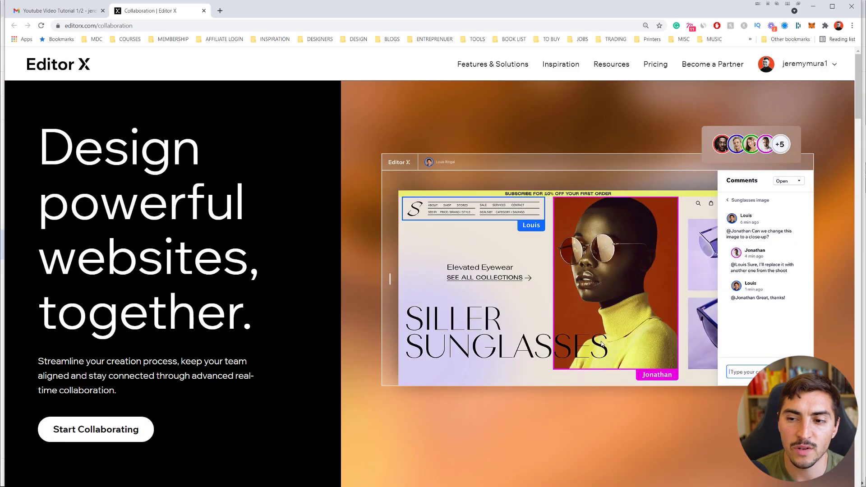